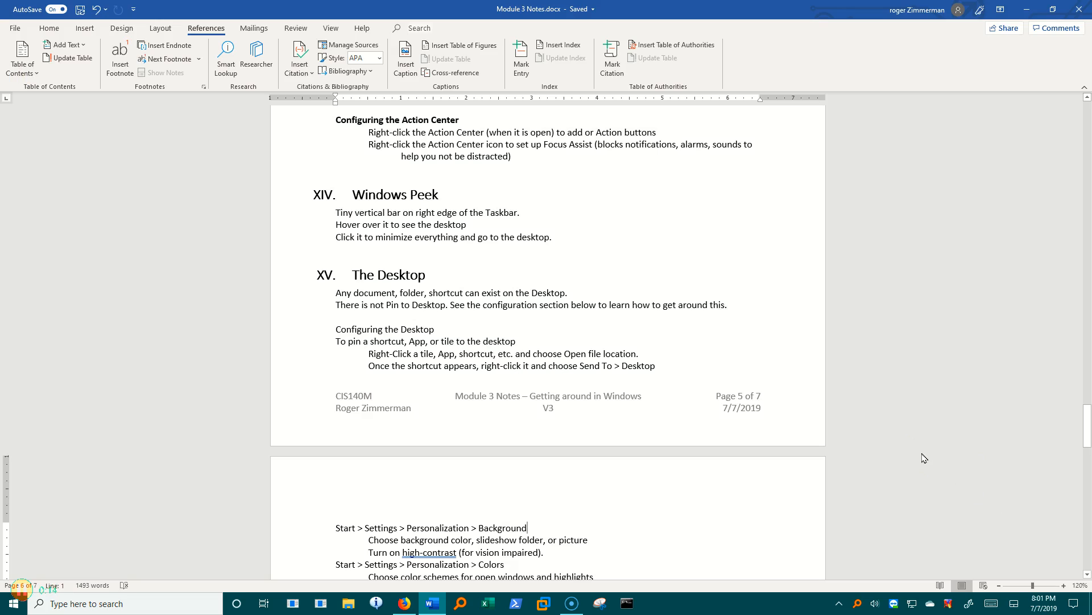
- Show the empty desktop, then bring the Module 3 Notes document back on screen
{"action": "left_click", "coordinate": [1090, 603]}
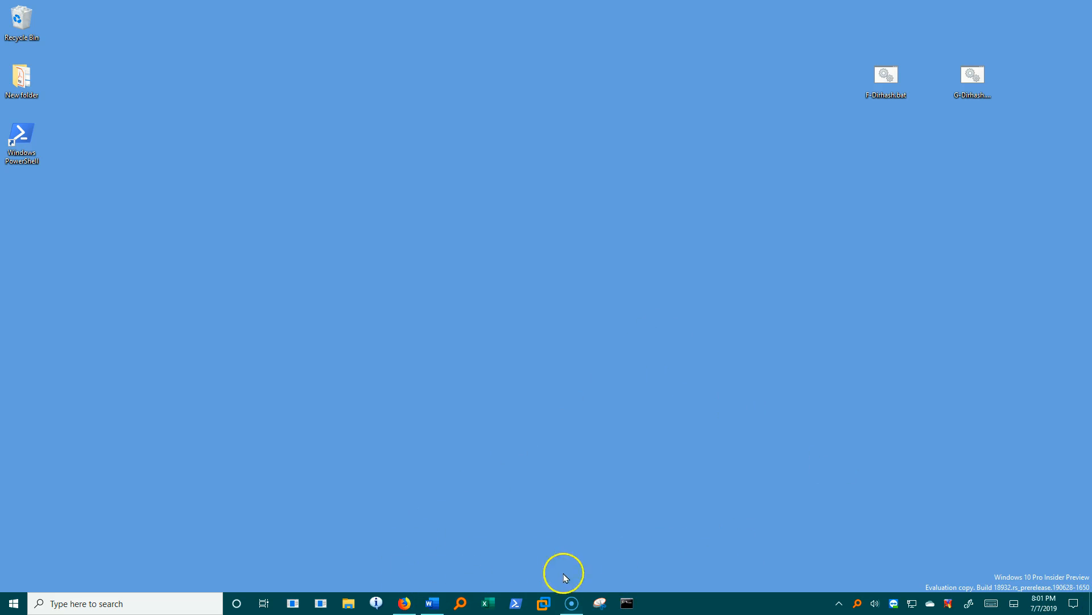
{"action": "mouse_move", "coordinate": [438, 609]}
{"action": "left_click", "coordinate": [463, 558]}
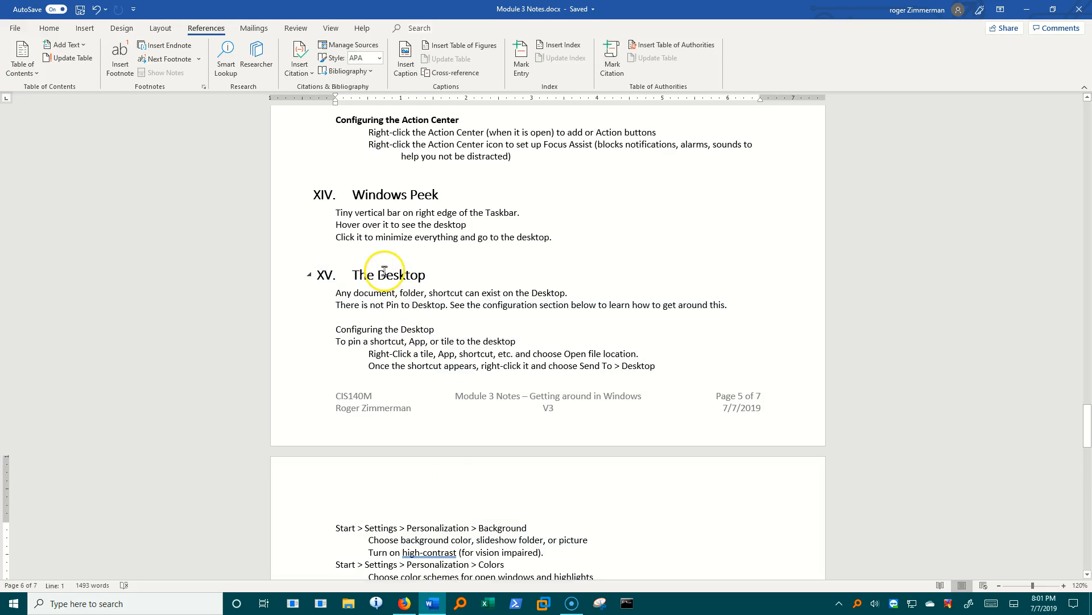
- Read through The Desktop section of the notes, highlighting its key lines up to the Start > Settings > Personalization path
{"action": "left_click_drag", "start_coordinate": [360, 293], "coordinate": [572, 292]}
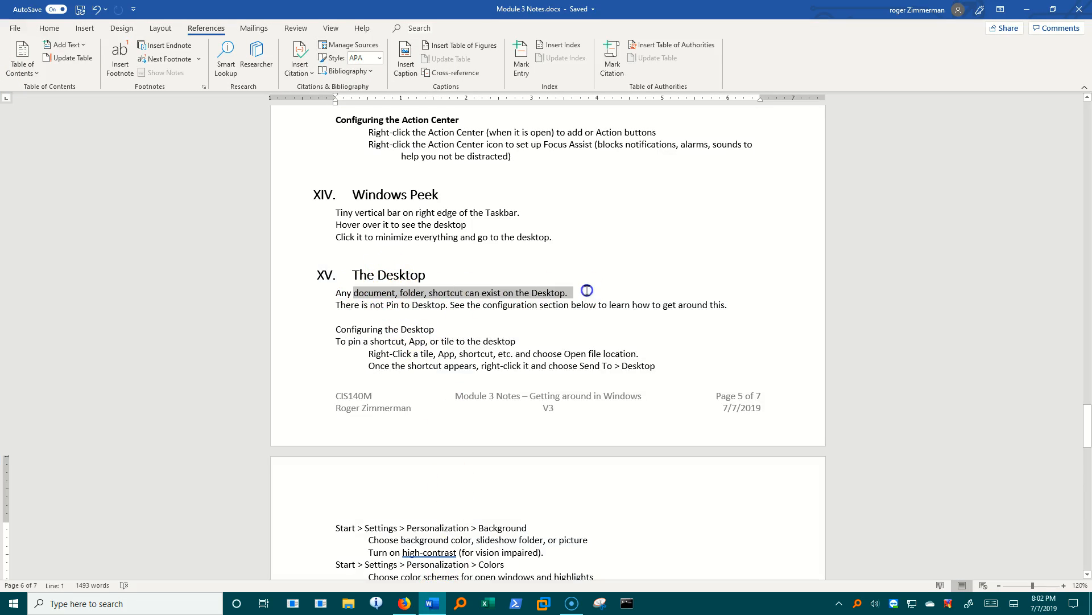
{"action": "left_click", "coordinate": [638, 307]}
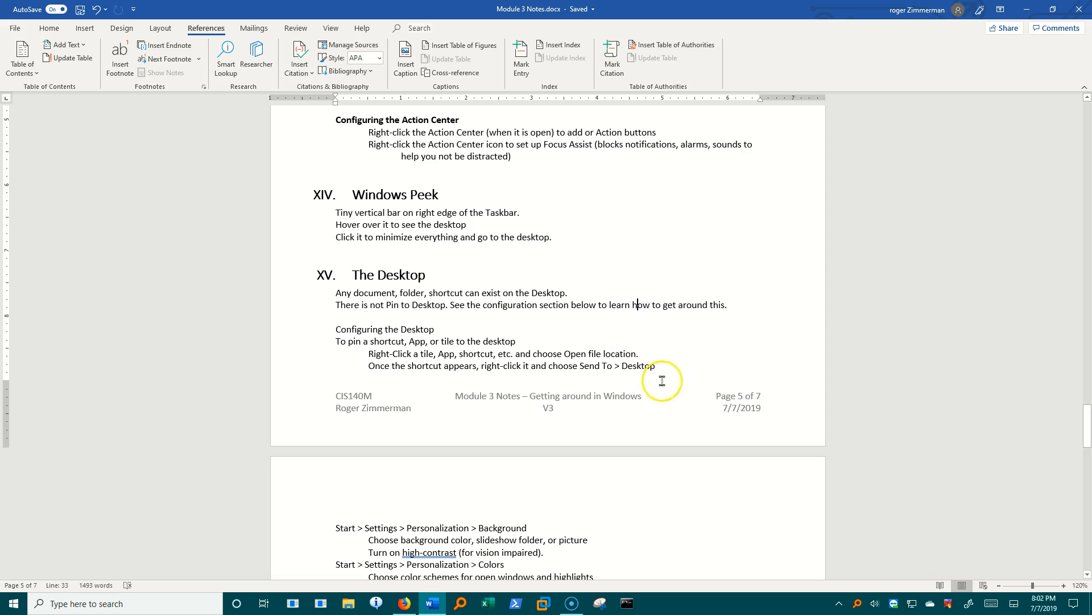
{"action": "left_click_drag", "start_coordinate": [659, 366], "coordinate": [334, 329]}
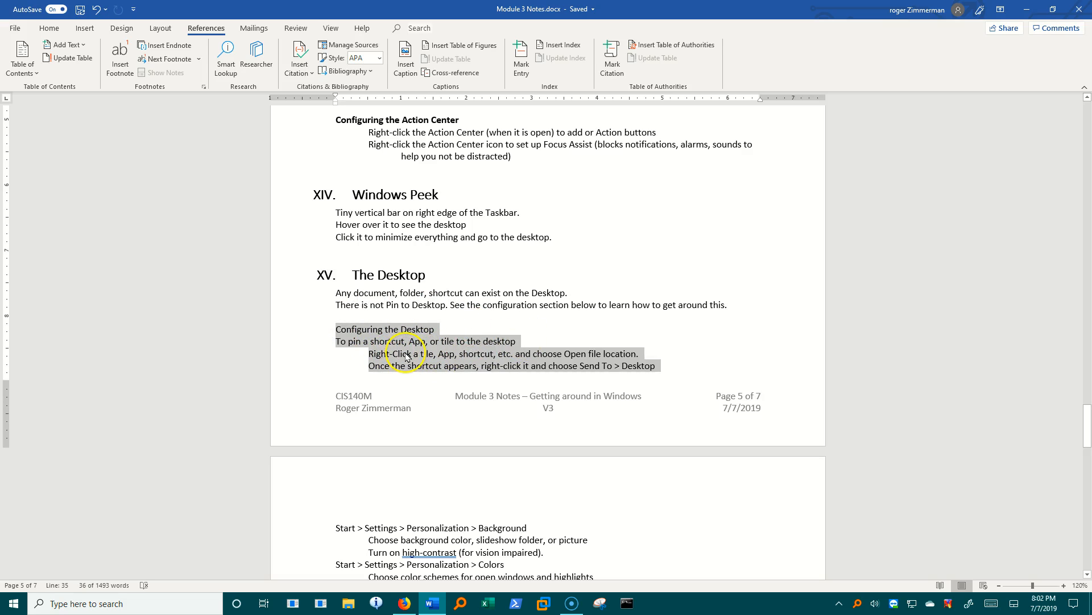
{"action": "left_click", "coordinate": [701, 350]}
{"action": "scroll", "coordinate": [703, 339], "scroll_direction": "down", "scroll_amount": 4}
{"action": "scroll", "coordinate": [702, 339], "scroll_direction": "down", "scroll_amount": 4}
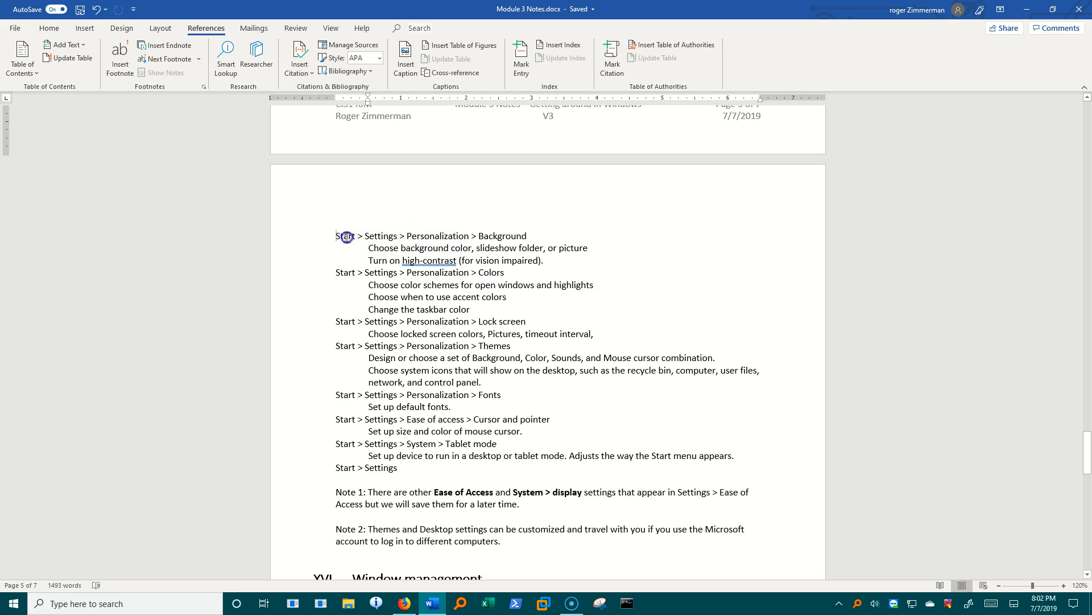
{"action": "left_click_drag", "start_coordinate": [400, 237], "coordinate": [460, 236]}
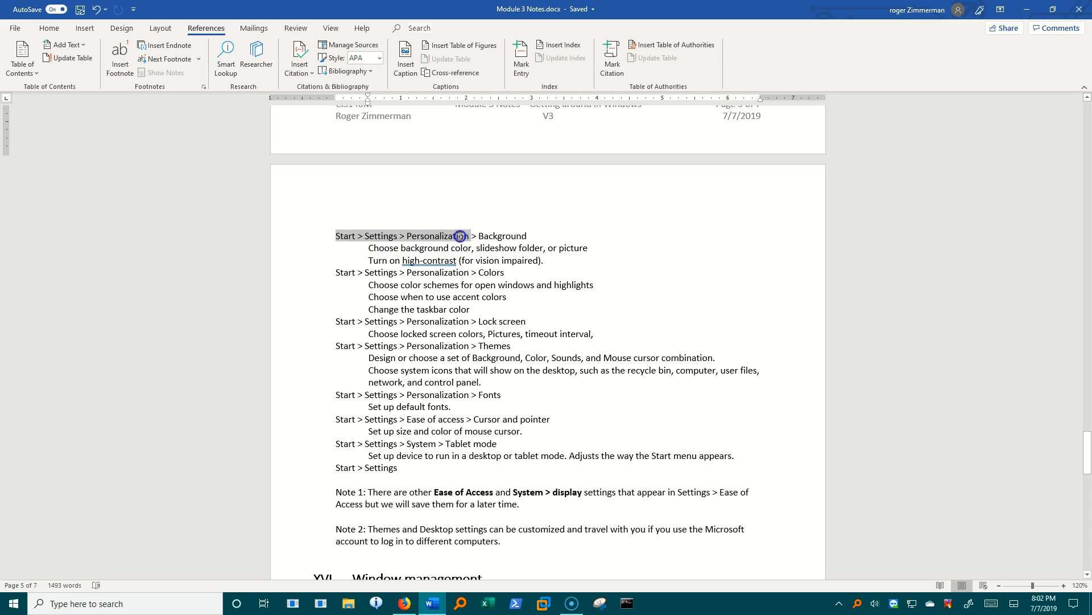
- Open the Windows Personalization settings and show the available desktop background types
{"action": "left_click", "coordinate": [14, 602]}
{"action": "left_click", "coordinate": [13, 551]}
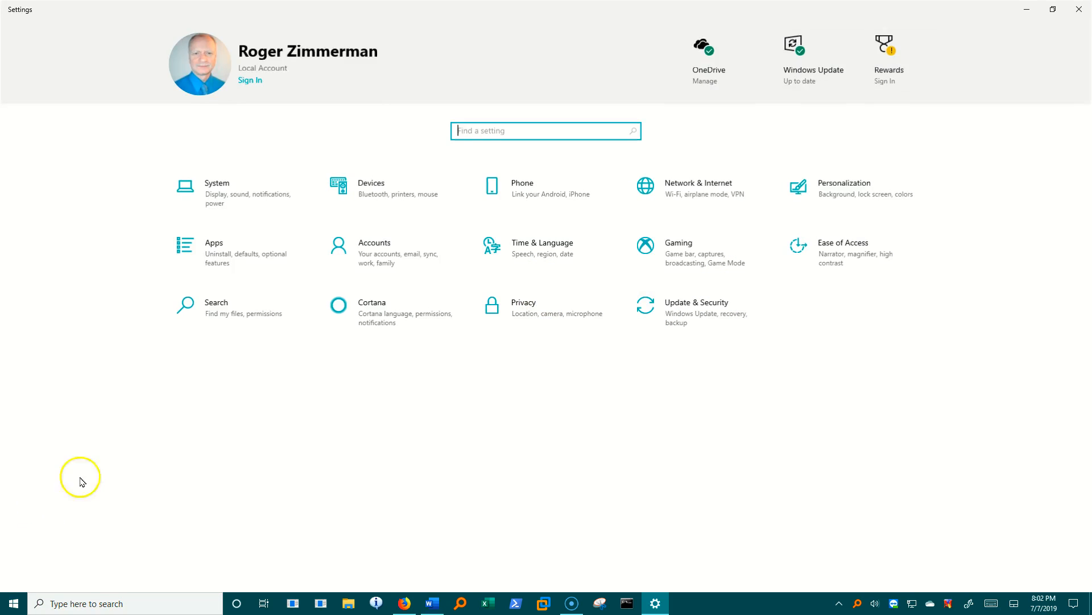
{"action": "left_click", "coordinate": [858, 198]}
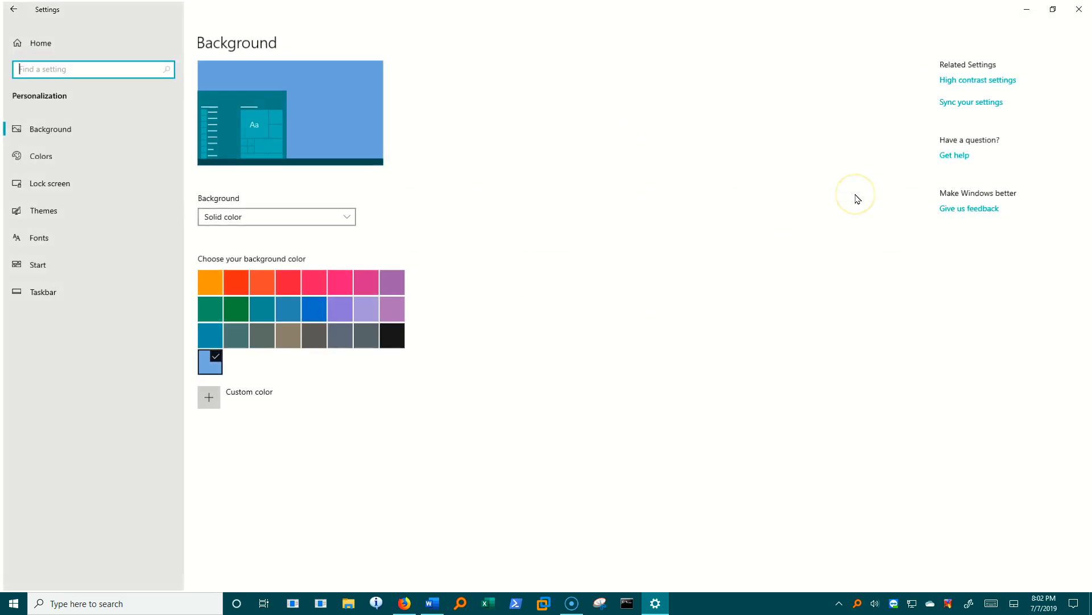
{"action": "left_click", "coordinate": [42, 128]}
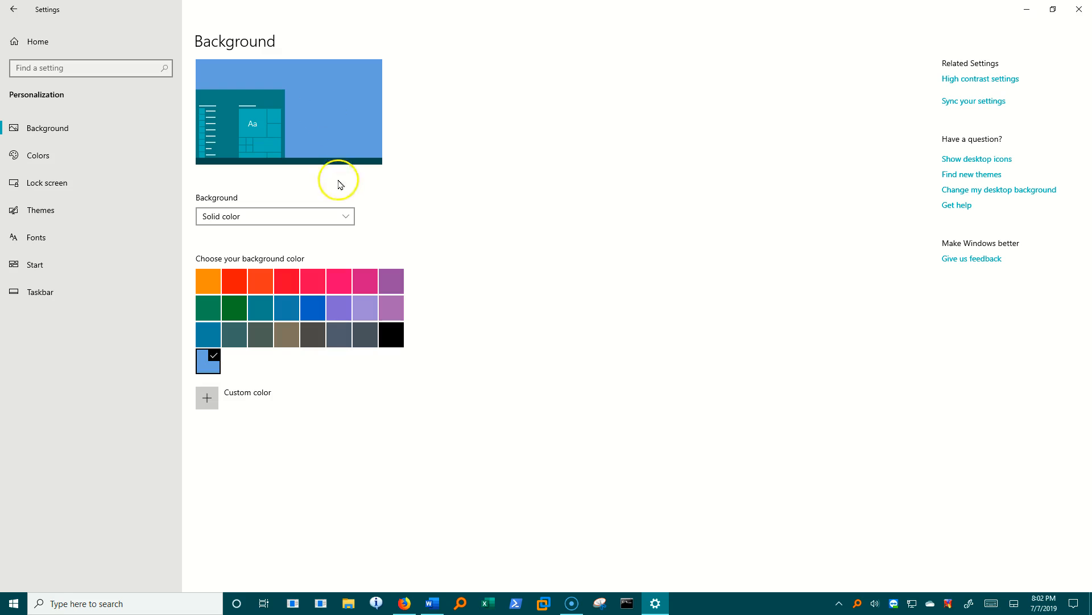
{"action": "left_click", "coordinate": [345, 216]}
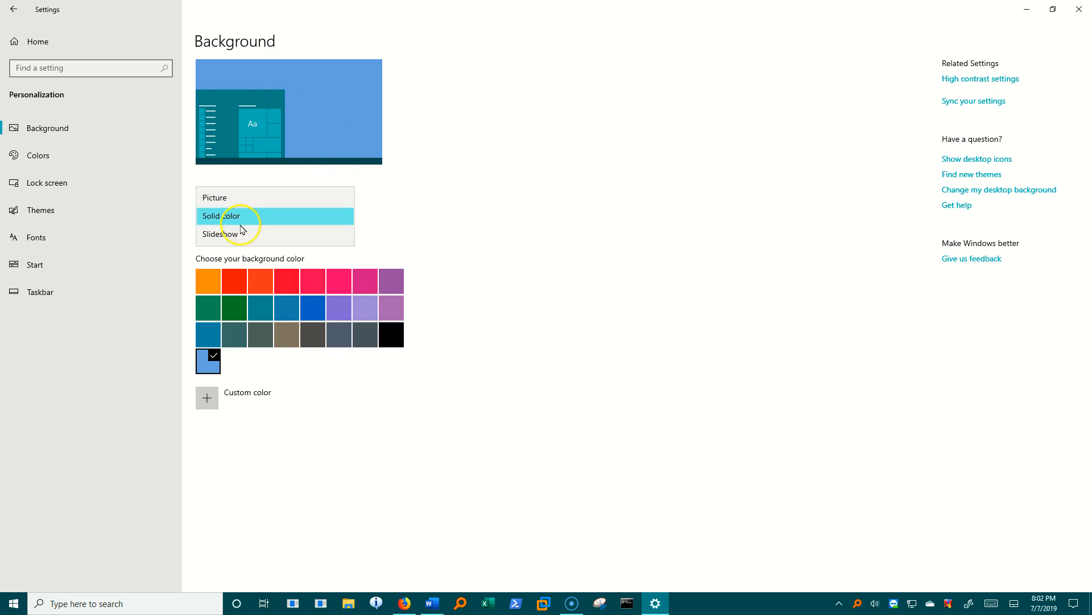
- View the Colors personalization settings and briefly consult the Word notes before returning to Settings
{"action": "left_click", "coordinate": [35, 159]}
{"action": "left_click", "coordinate": [36, 158]}
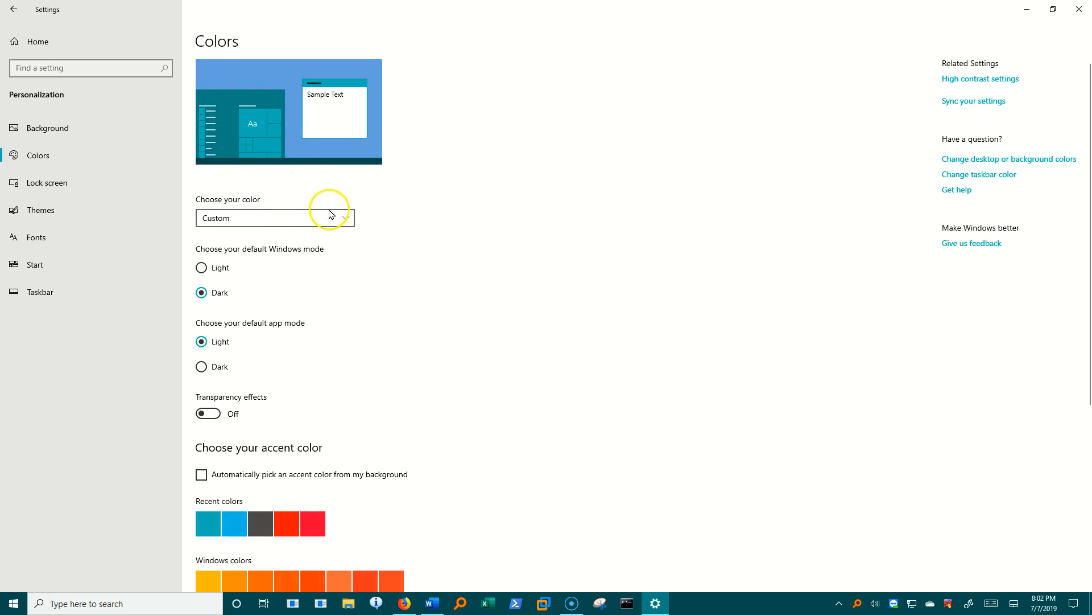
{"action": "left_click", "coordinate": [433, 603]}
{"action": "left_click_drag", "start_coordinate": [595, 8], "coordinate": [403, 216]}
{"action": "left_click", "coordinate": [698, 216]}
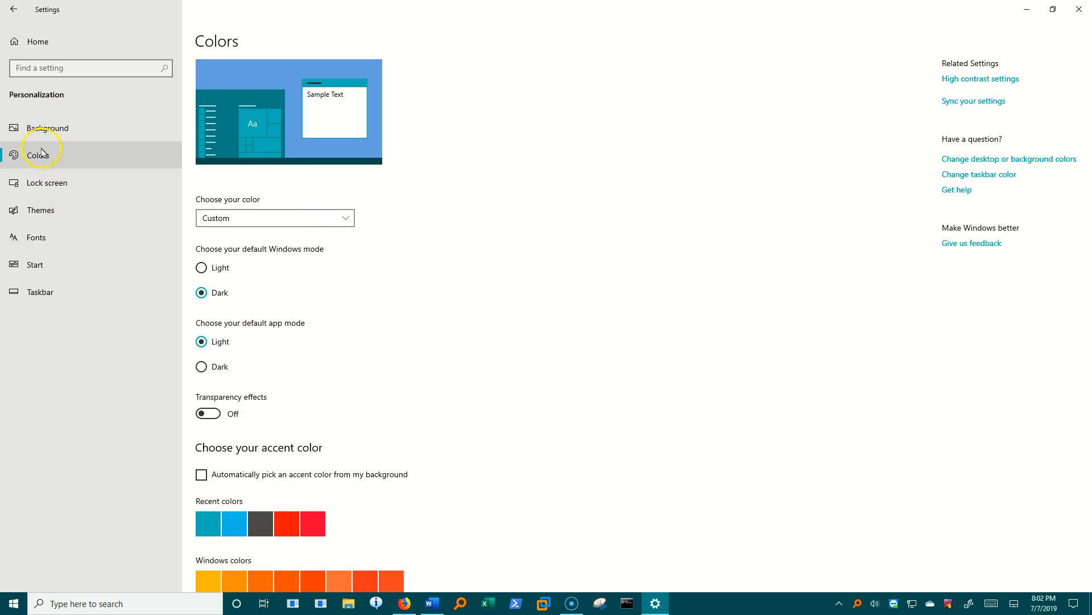
- Show the background types for the lock screen and view the Themes settings
{"action": "left_click", "coordinate": [42, 187]}
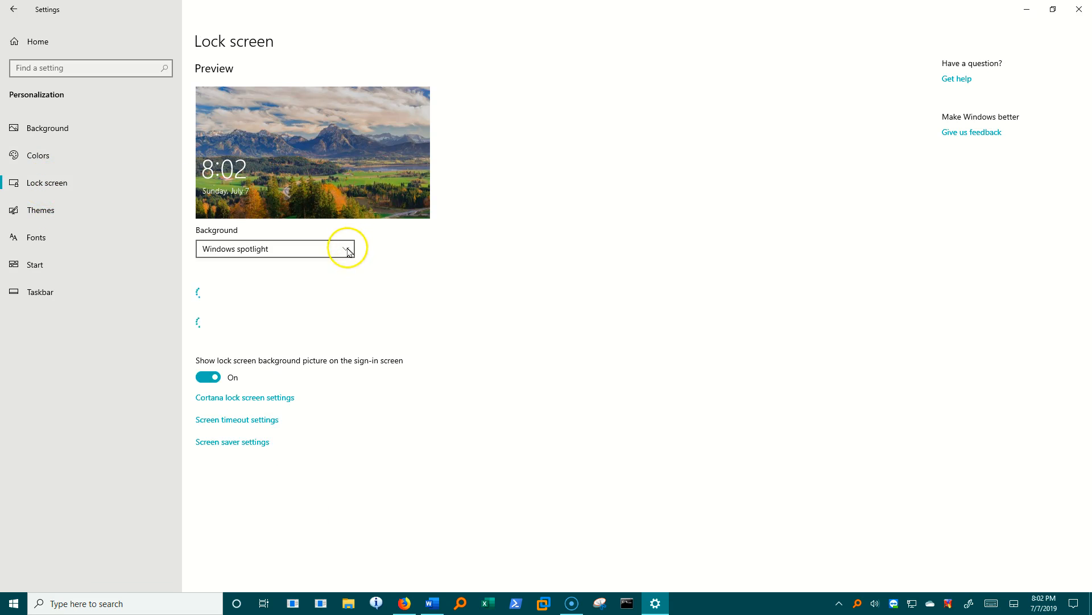
{"action": "left_click", "coordinate": [348, 246]}
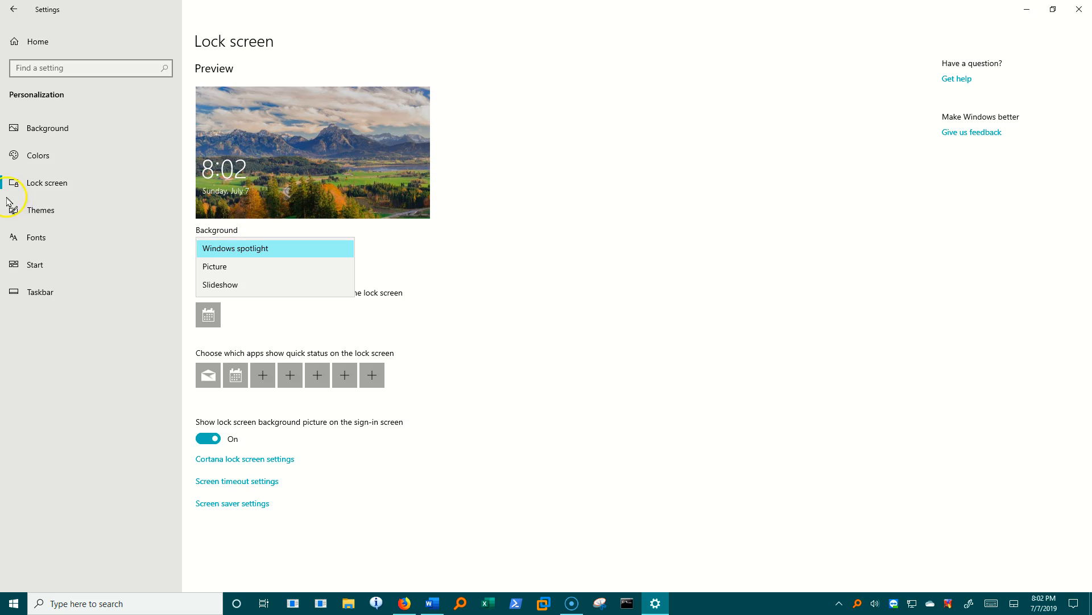
{"action": "left_click", "coordinate": [47, 213]}
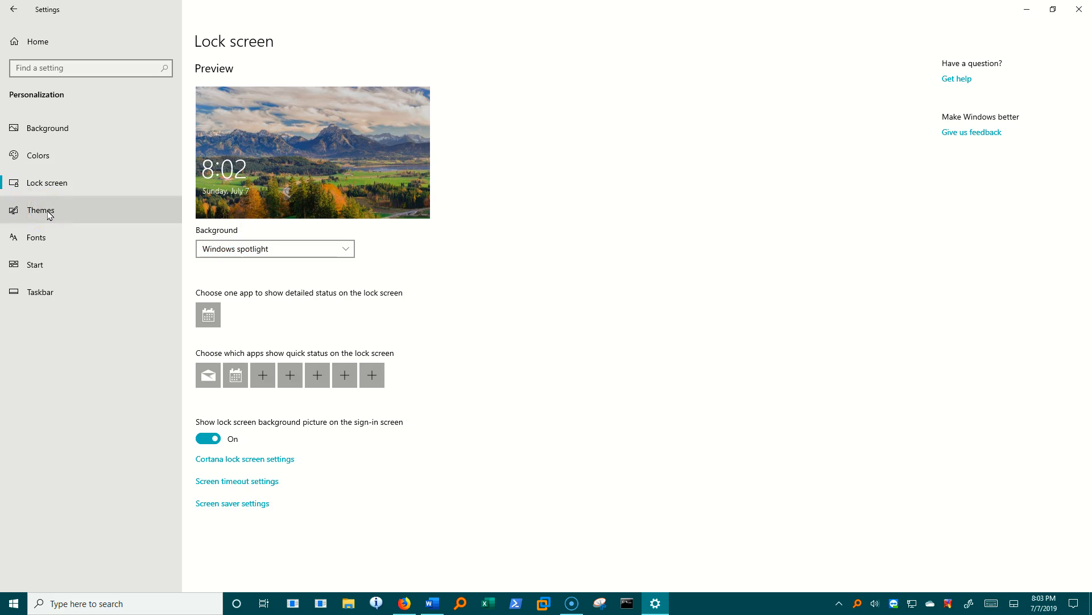
{"action": "left_click", "coordinate": [49, 211]}
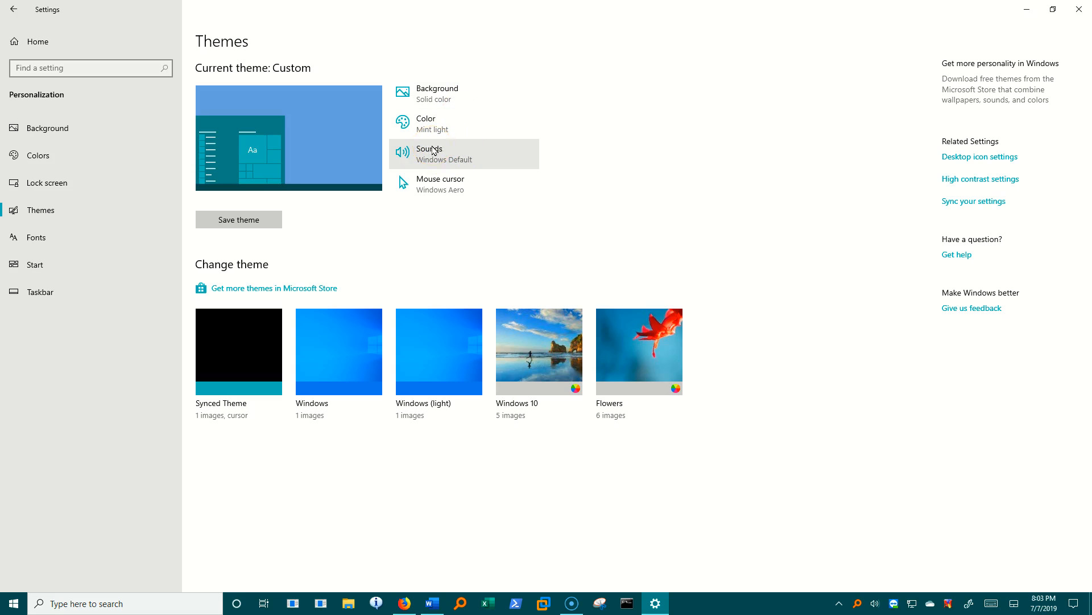
{"action": "left_click", "coordinate": [449, 192]}
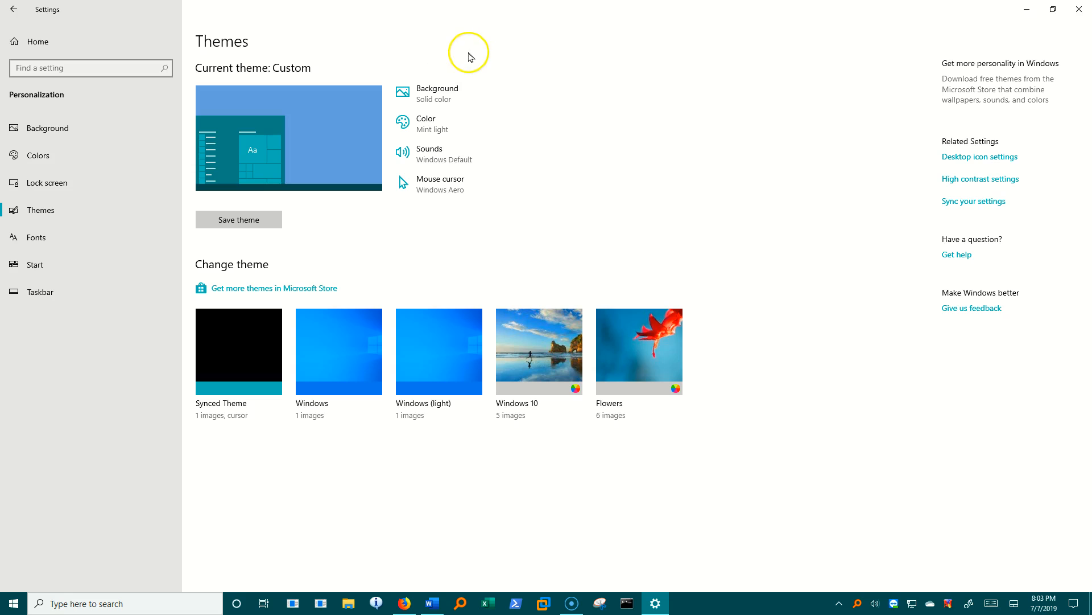
- Switch to the Word notes and highlight the Background entry's lines on background color and turning on high-contrast
{"action": "left_click", "coordinate": [440, 604]}
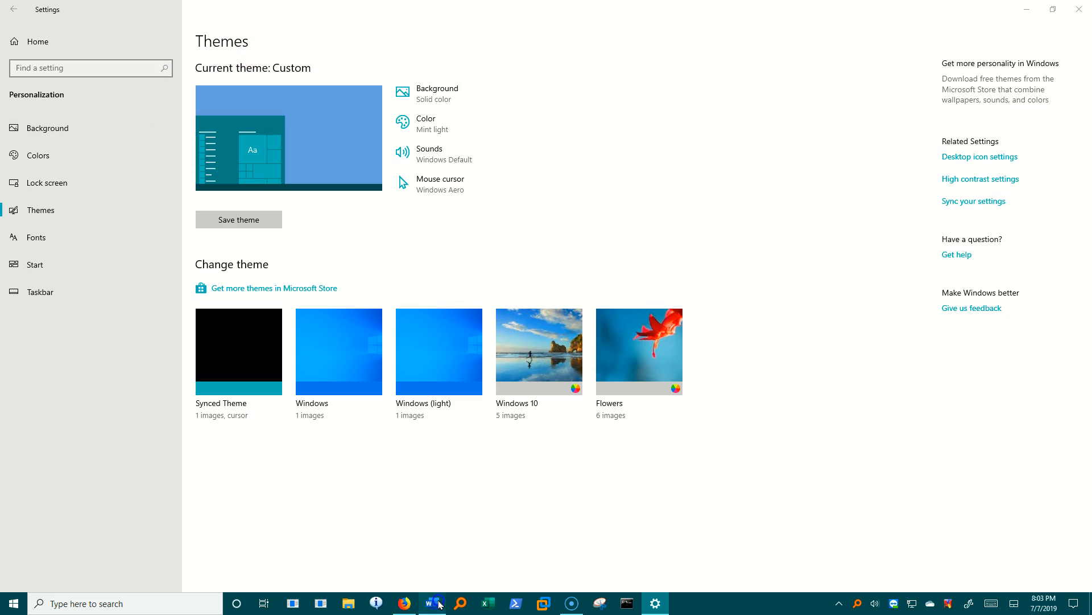
{"action": "double_click", "coordinate": [729, 219]}
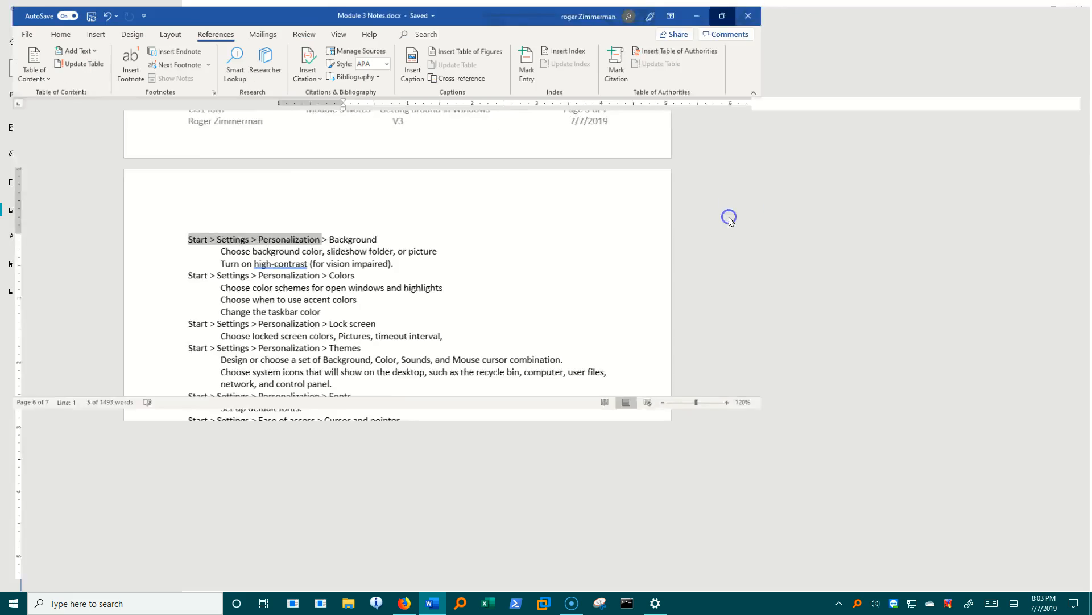
{"action": "left_click", "coordinate": [351, 236]}
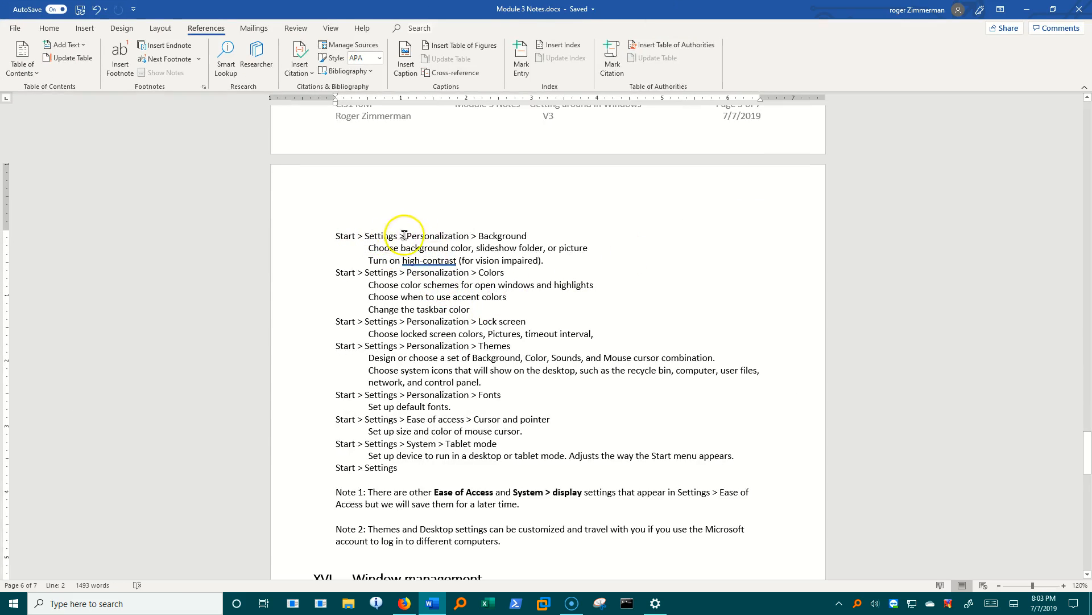
{"action": "left_click_drag", "start_coordinate": [371, 248], "coordinate": [499, 247]}
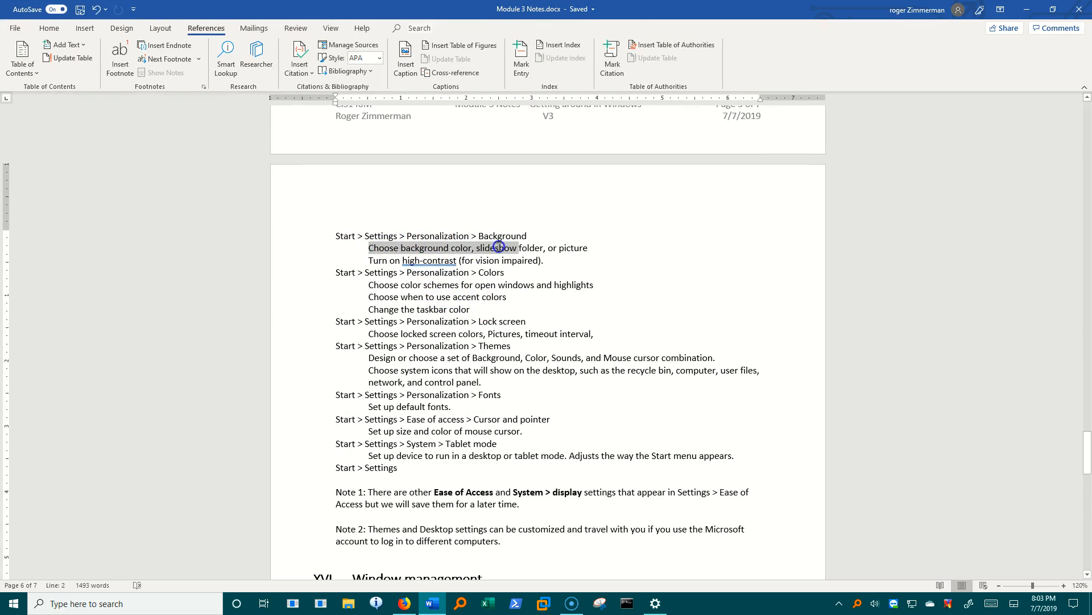
{"action": "left_click_drag", "start_coordinate": [377, 262], "coordinate": [458, 261]}
- Return to the Settings window and open the high contrast settings related to the desktop background
{"action": "left_click", "coordinate": [657, 604]}
{"action": "left_click", "coordinate": [657, 605]}
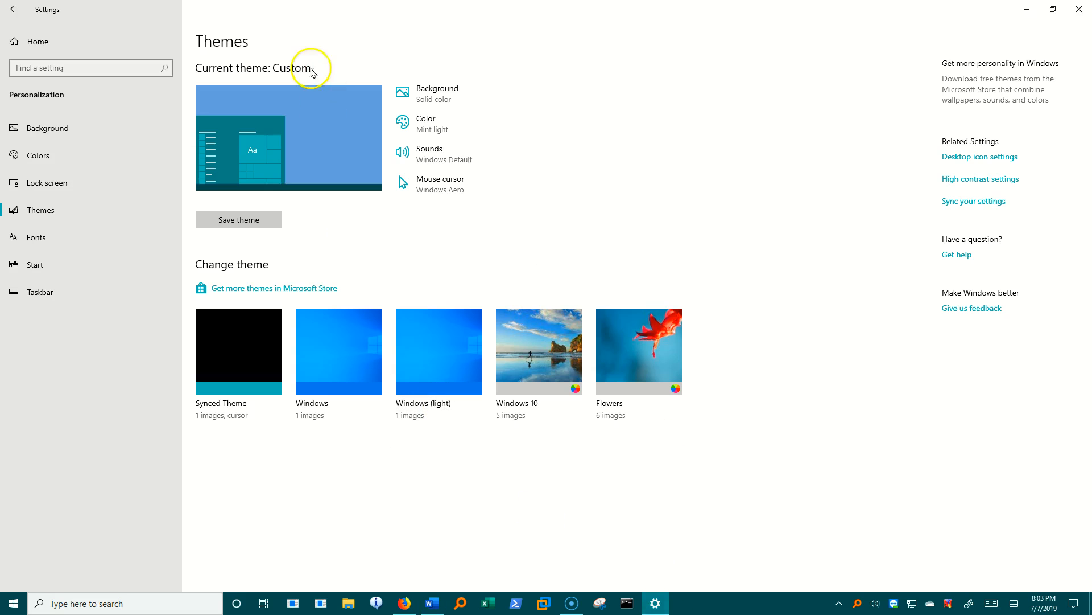
{"action": "left_click", "coordinate": [55, 128]}
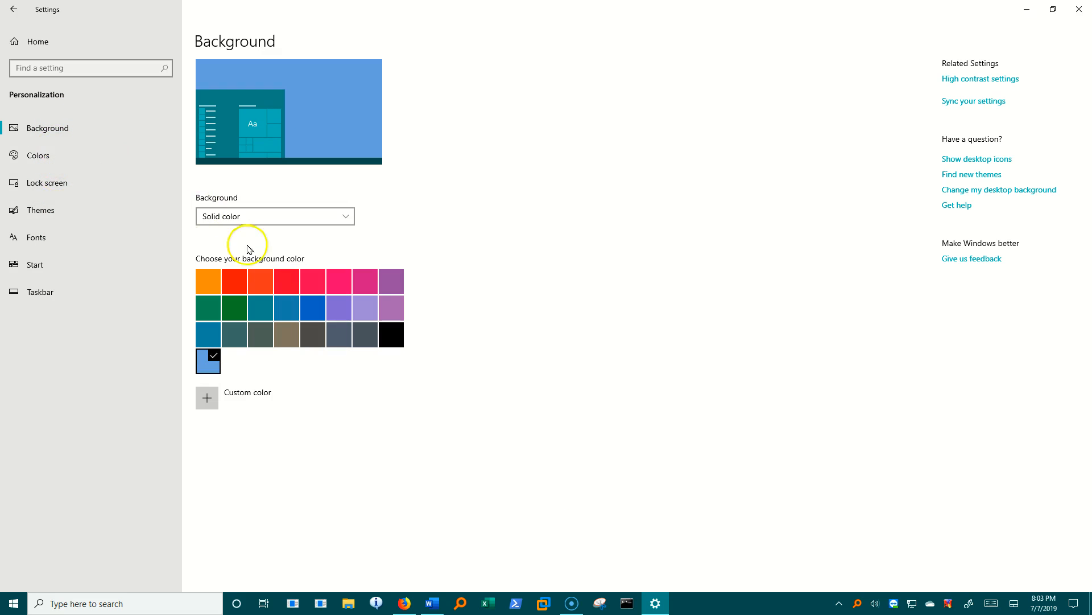
{"action": "left_click", "coordinate": [997, 80]}
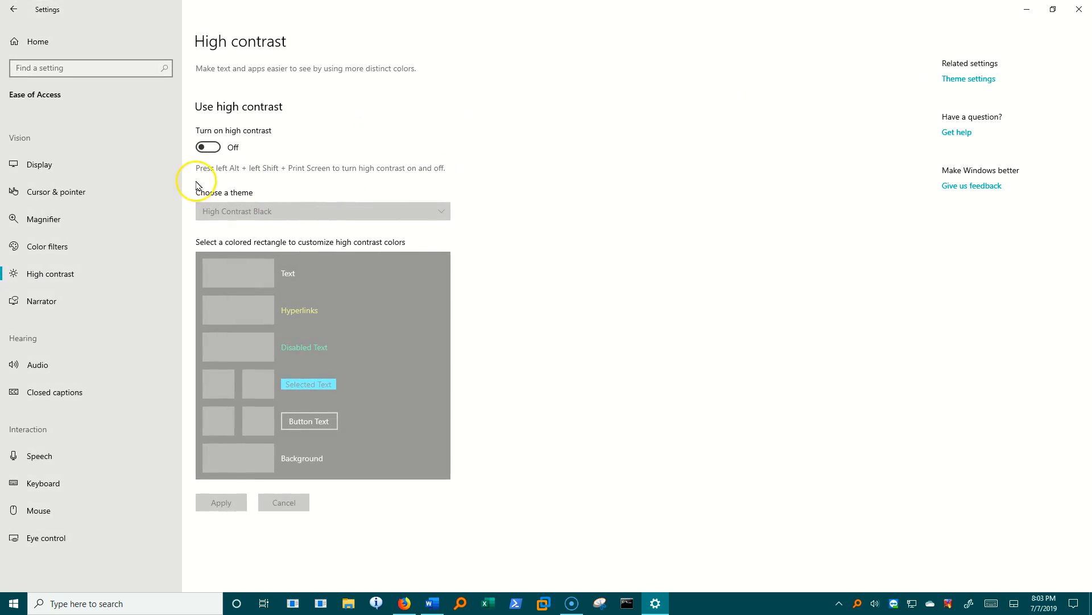
- Turn on high contrast to demonstrate the High Contrast Black theme, and turn it off again
{"action": "left_click", "coordinate": [209, 148]}
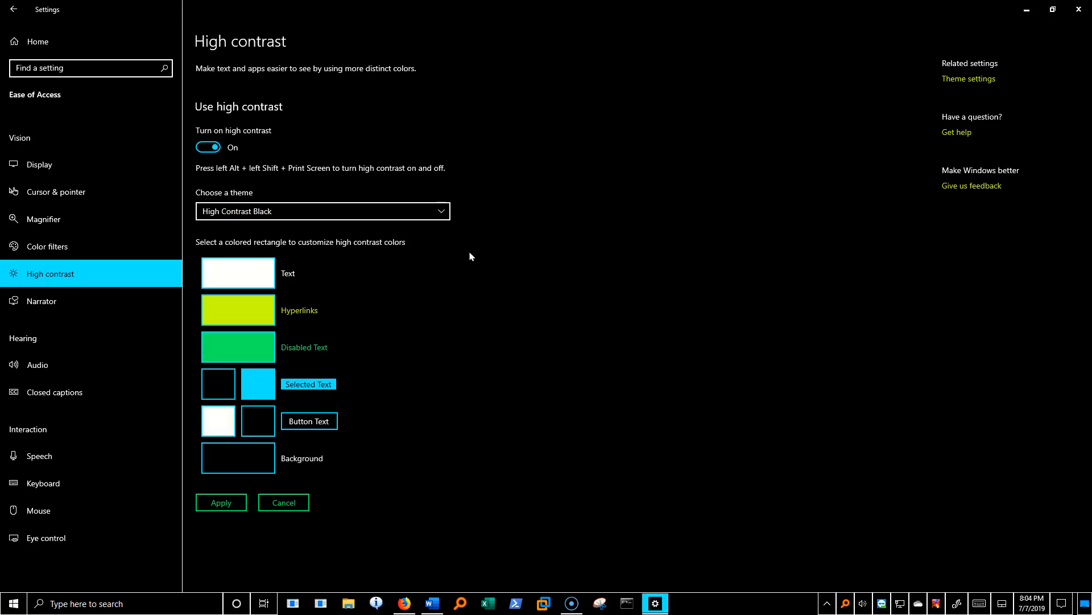
{"action": "left_click", "coordinate": [467, 221]}
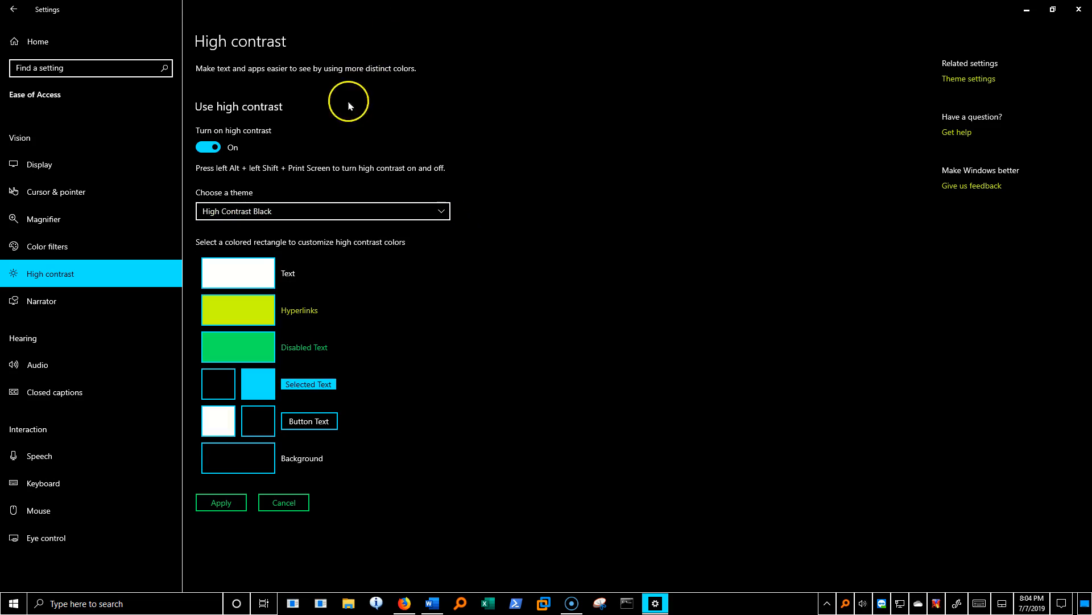
{"action": "left_click", "coordinate": [214, 149]}
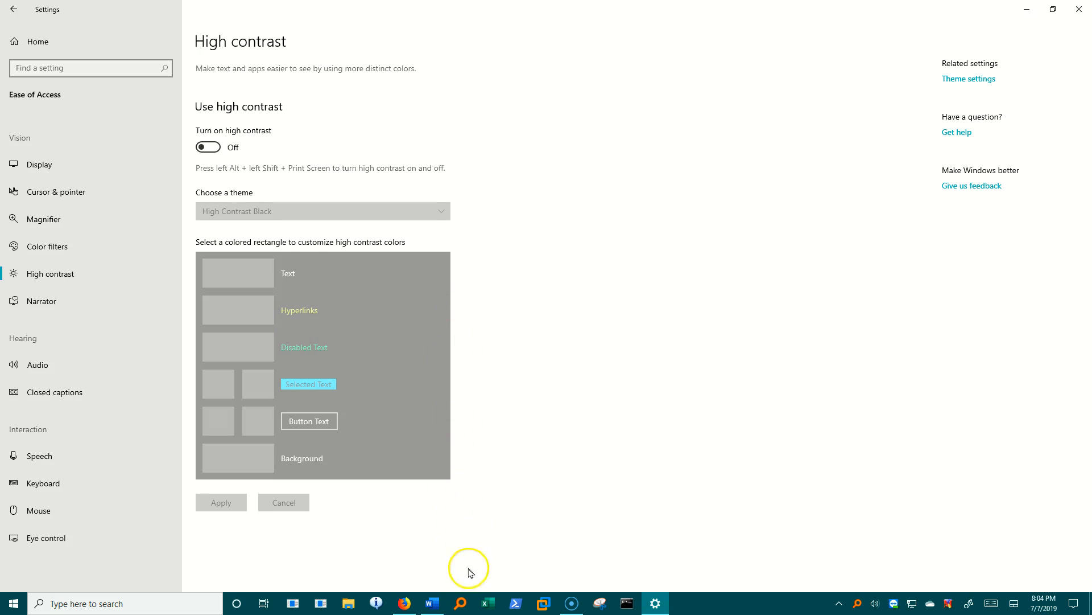
- Switch to the Word notes and highlight the lines on Colors, Lock screen, Themes, and Cursor and pointer settings
{"action": "left_click", "coordinate": [432, 603]}
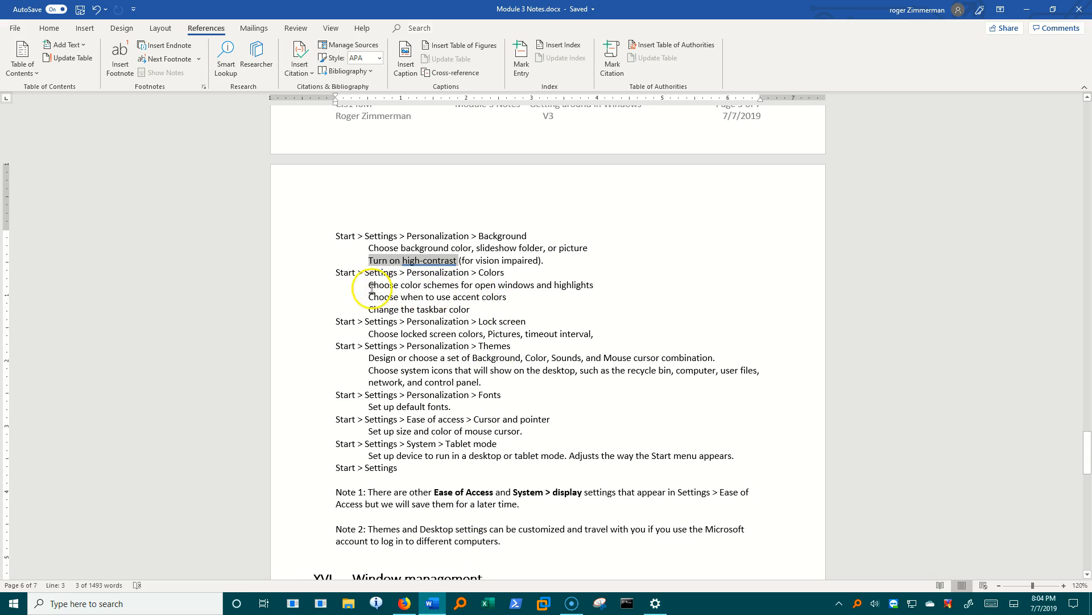
{"action": "left_click_drag", "start_coordinate": [369, 285], "coordinate": [591, 289]}
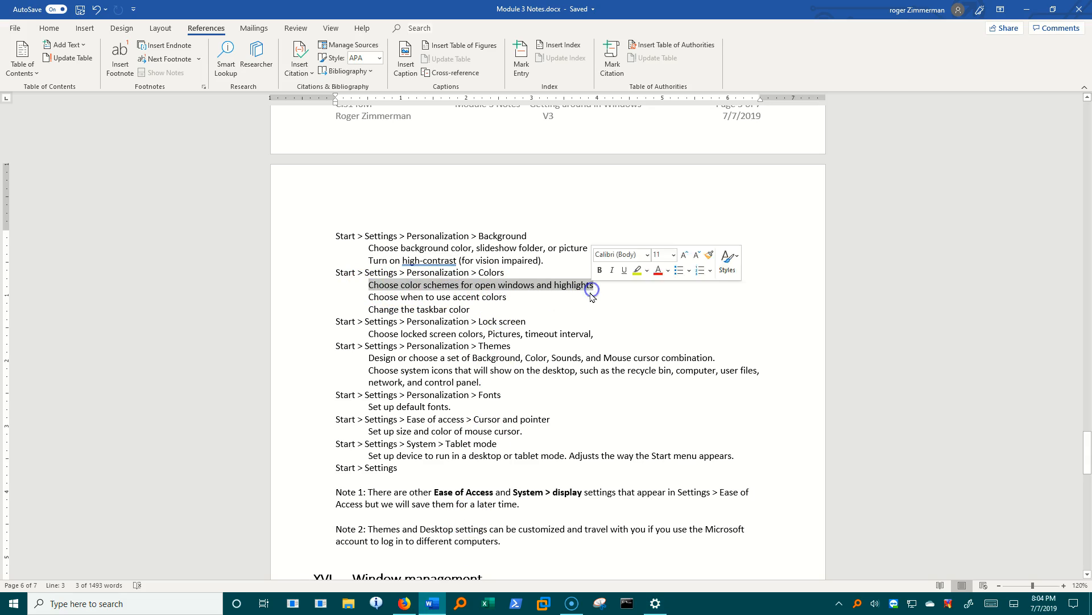
{"action": "left_click_drag", "start_coordinate": [400, 298], "coordinate": [506, 297]}
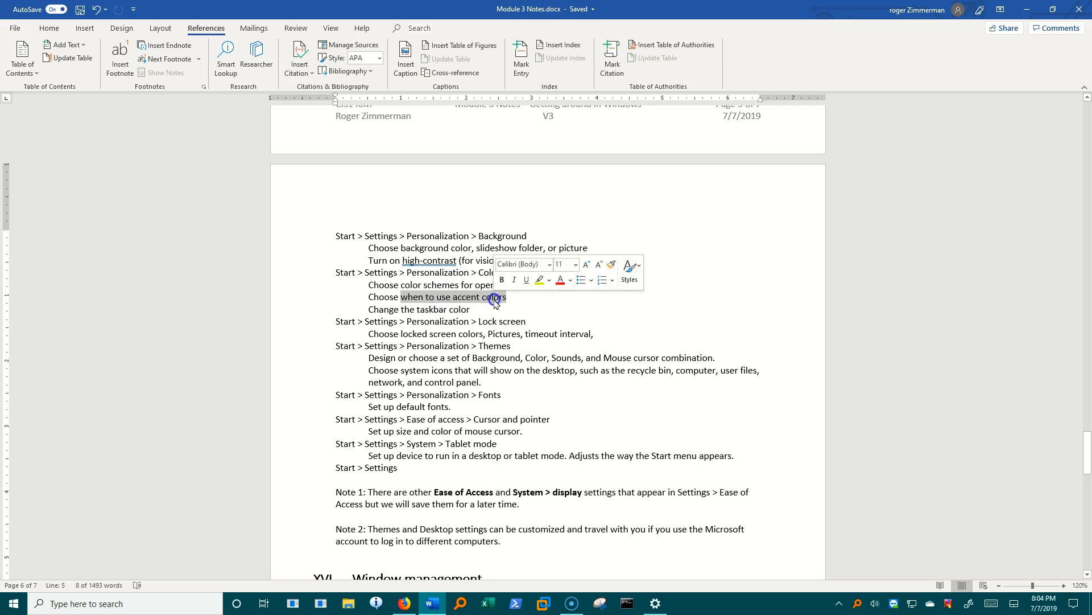
{"action": "left_click_drag", "start_coordinate": [369, 309], "coordinate": [470, 310]}
{"action": "left_click_drag", "start_coordinate": [368, 333], "coordinate": [588, 335]}
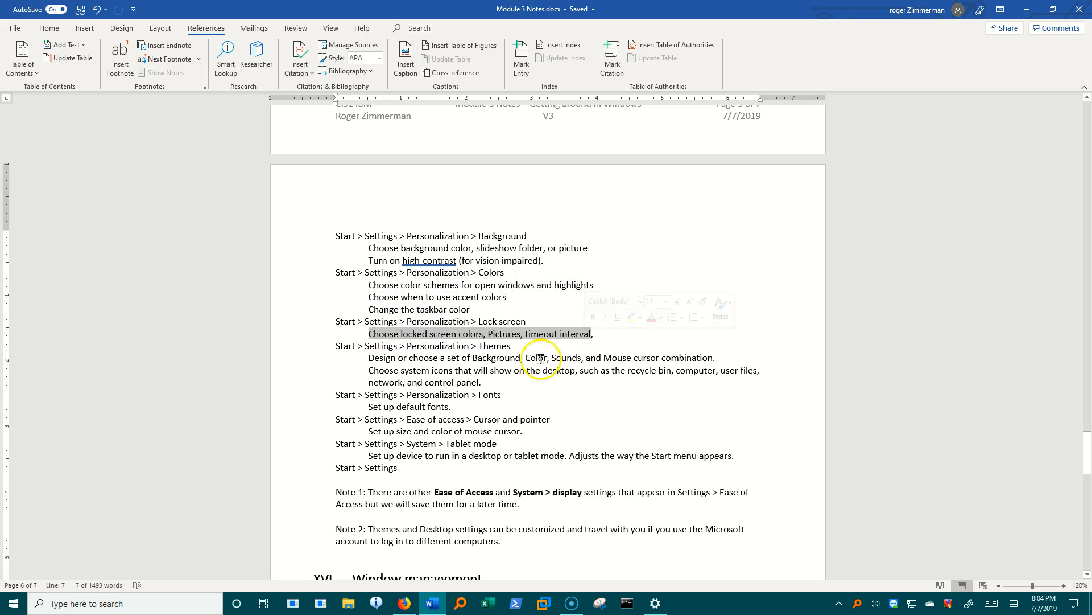
{"action": "left_click_drag", "start_coordinate": [371, 358], "coordinate": [709, 370]}
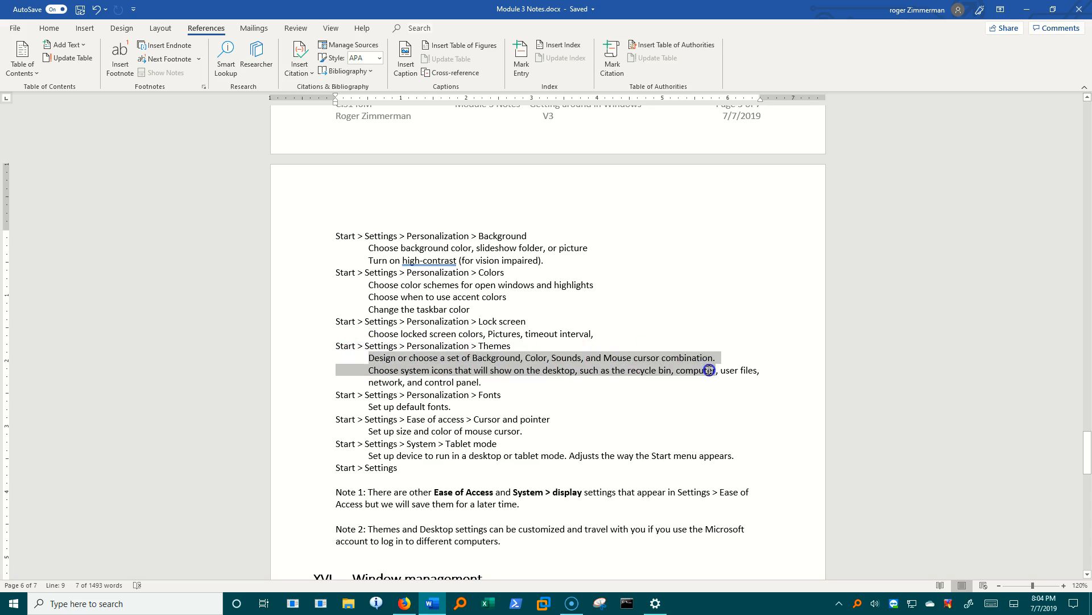
{"action": "left_click_drag", "start_coordinate": [348, 346], "coordinate": [469, 347]}
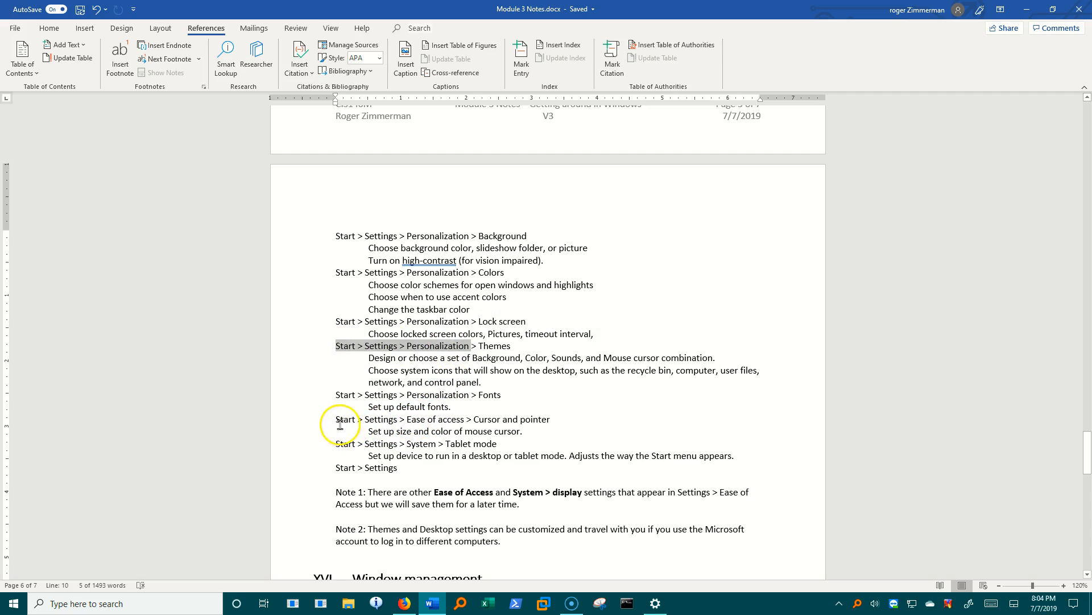
{"action": "left_click_drag", "start_coordinate": [340, 423], "coordinate": [553, 422]}
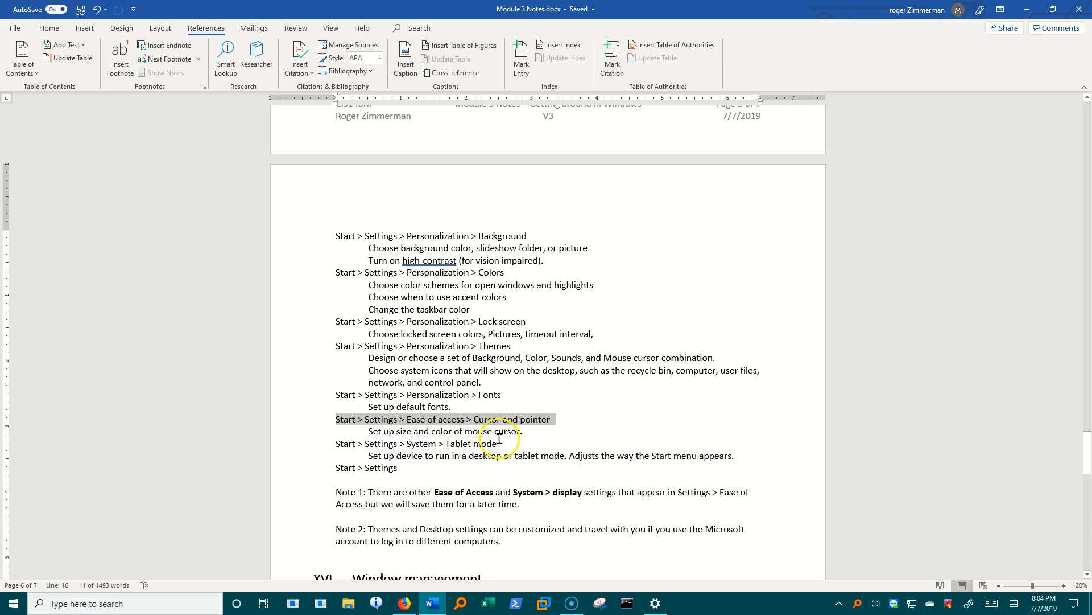
- Highlight the notes' System > Tablet mode line, and view the Tablet mode quick action in the notification area before closing it
{"action": "left_click_drag", "start_coordinate": [503, 445], "coordinate": [341, 444]}
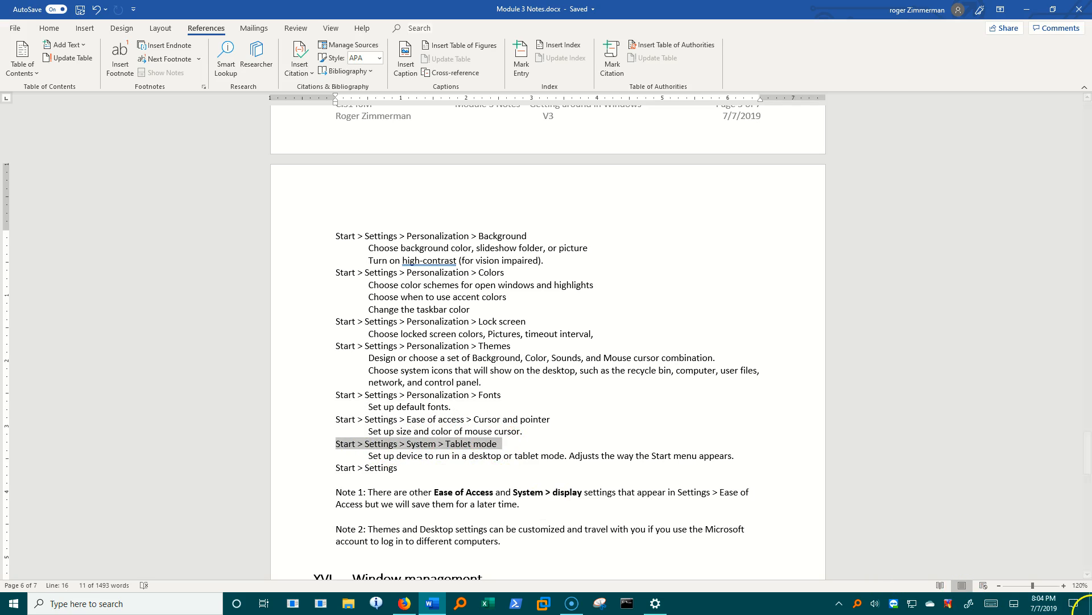
{"action": "left_click", "coordinate": [1071, 603]}
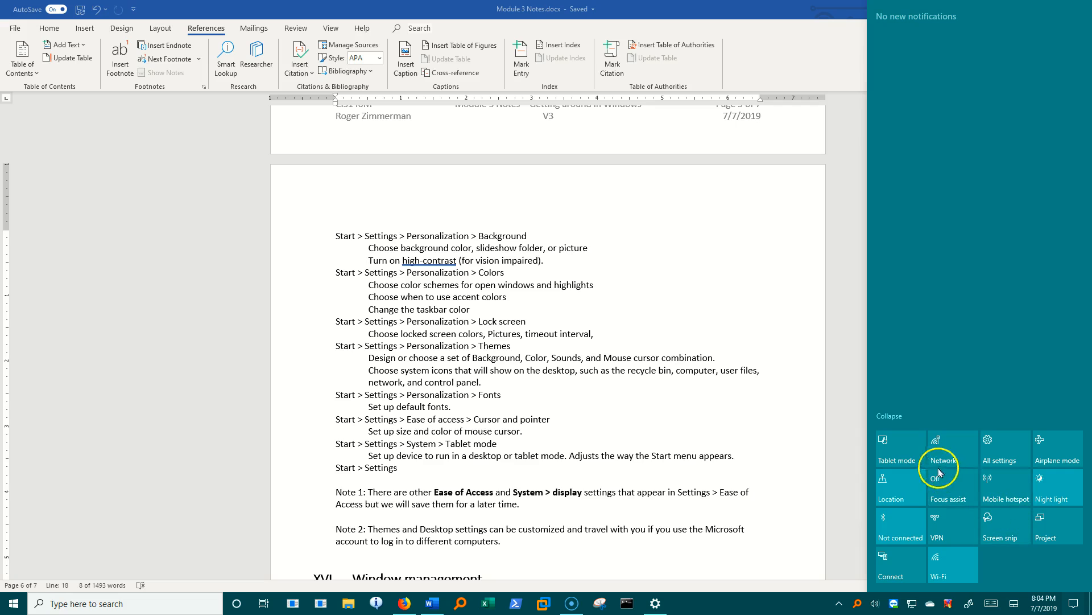
{"action": "left_click", "coordinate": [835, 362]}
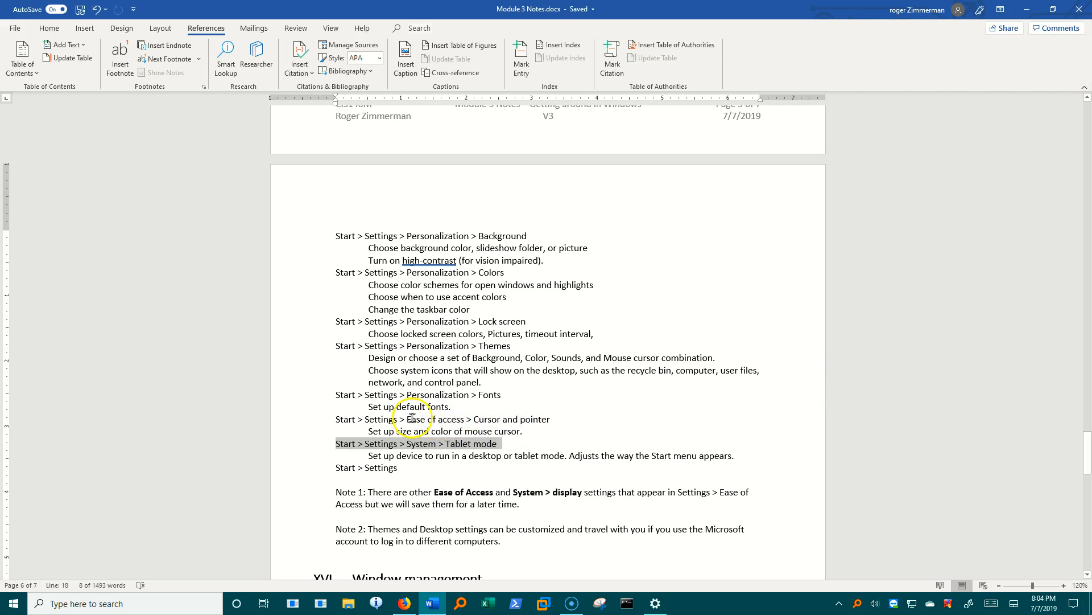
- Highlight "Ease of access > Cursor and pointer" in the notes and open the matching Cursor & pointer page in Settings
{"action": "left_click_drag", "start_coordinate": [406, 420], "coordinate": [544, 414]}
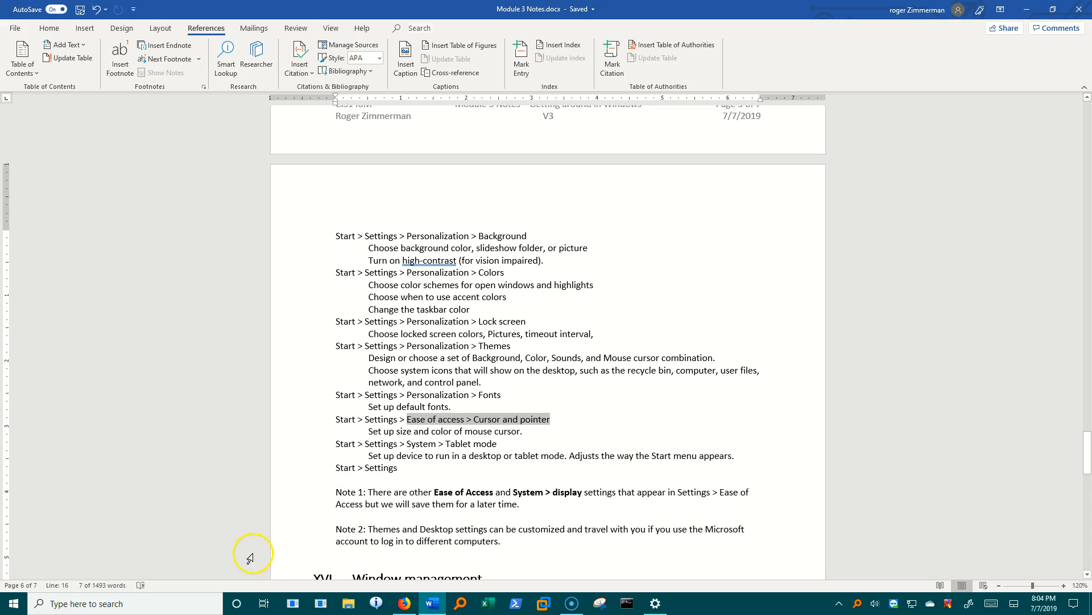
{"action": "left_click", "coordinate": [10, 603]}
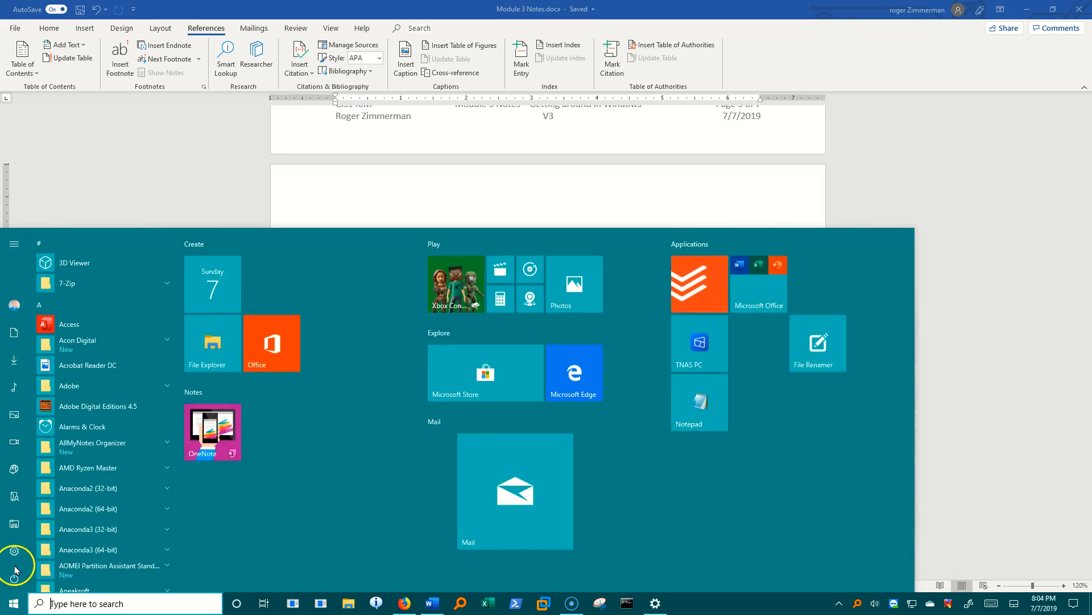
{"action": "left_click", "coordinate": [14, 555]}
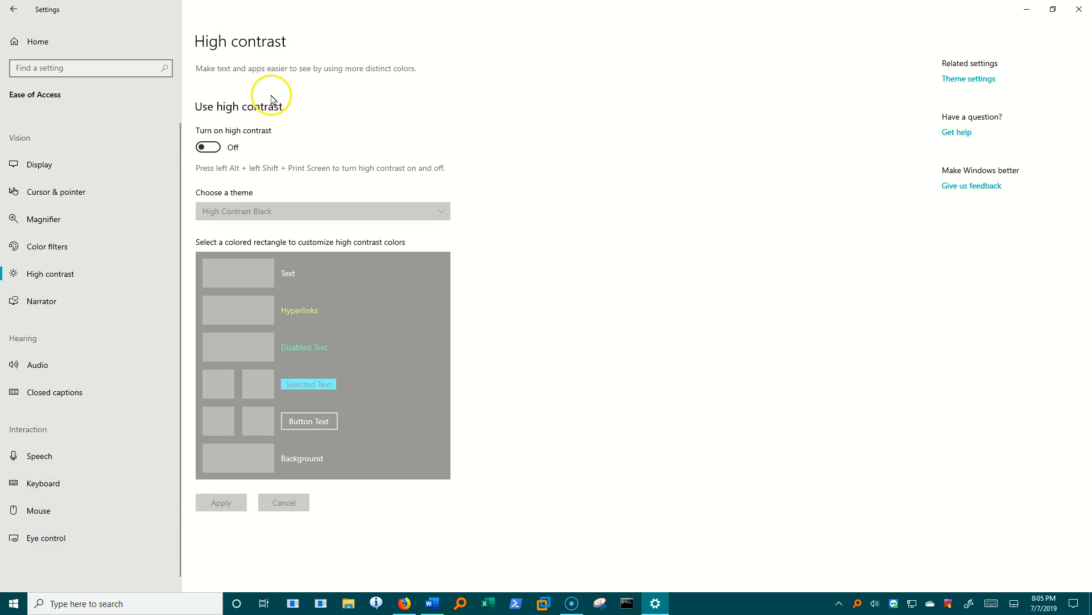
{"action": "left_click", "coordinate": [49, 41]}
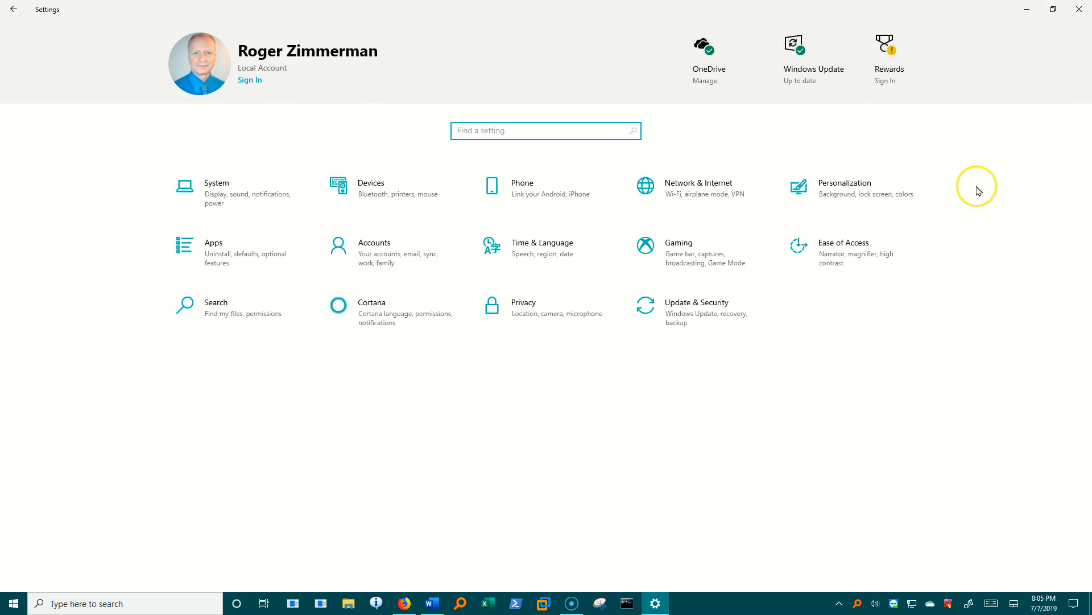
{"action": "left_click", "coordinate": [834, 246]}
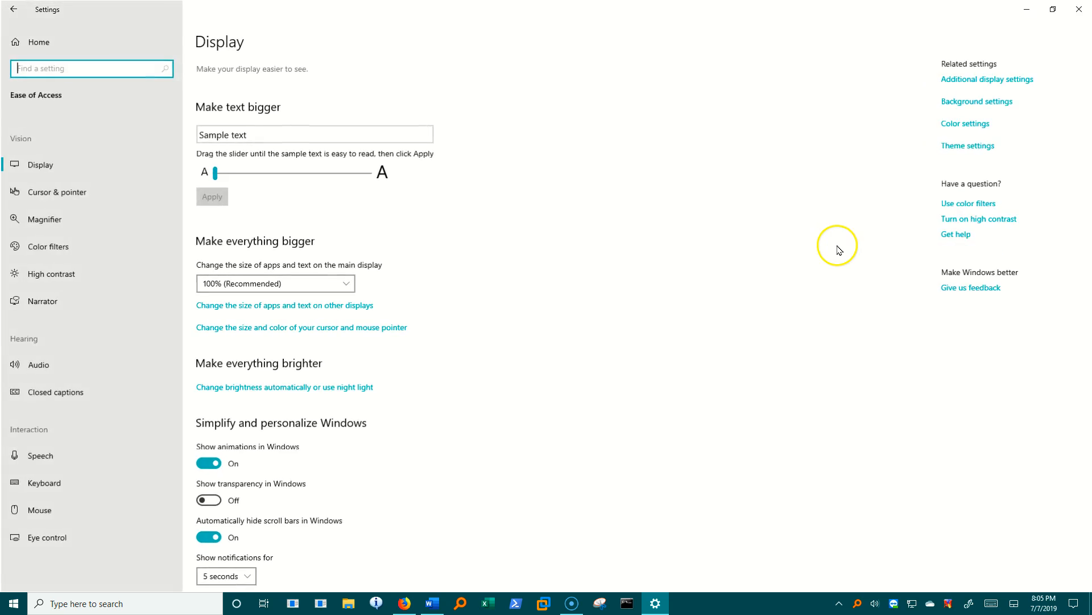
{"action": "left_click", "coordinate": [61, 192]}
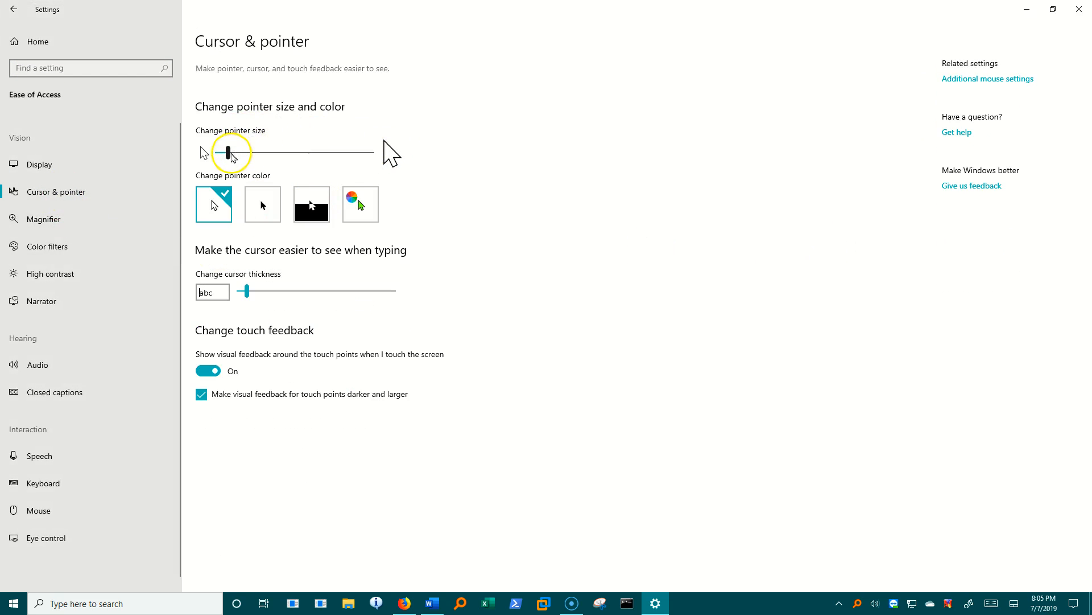
- Enlarge the mouse pointer, try the black pointer, and apply the magenta suggested color as a custom pointer color
{"action": "left_click_drag", "start_coordinate": [228, 152], "coordinate": [280, 163]}
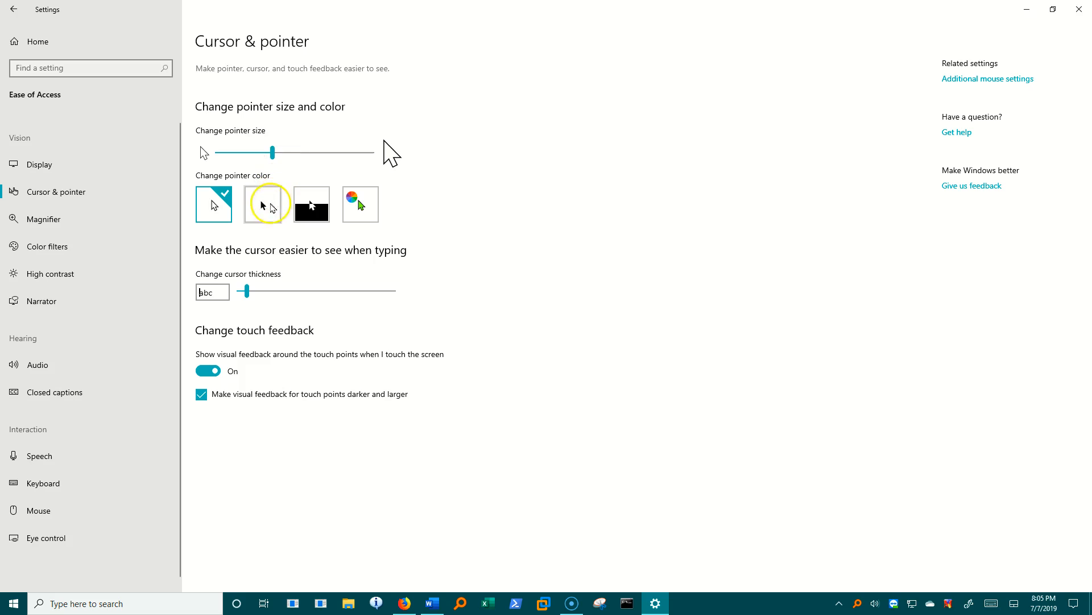
{"action": "left_click", "coordinate": [272, 219]}
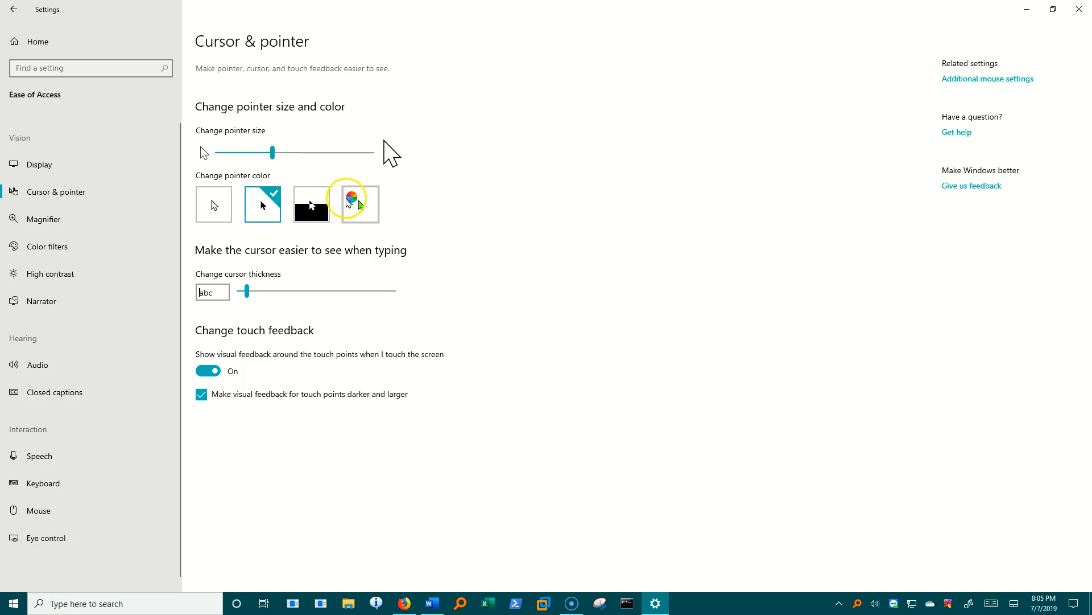
{"action": "left_click", "coordinate": [346, 206]}
{"action": "left_click", "coordinate": [365, 265]}
{"action": "left_click", "coordinate": [364, 268]}
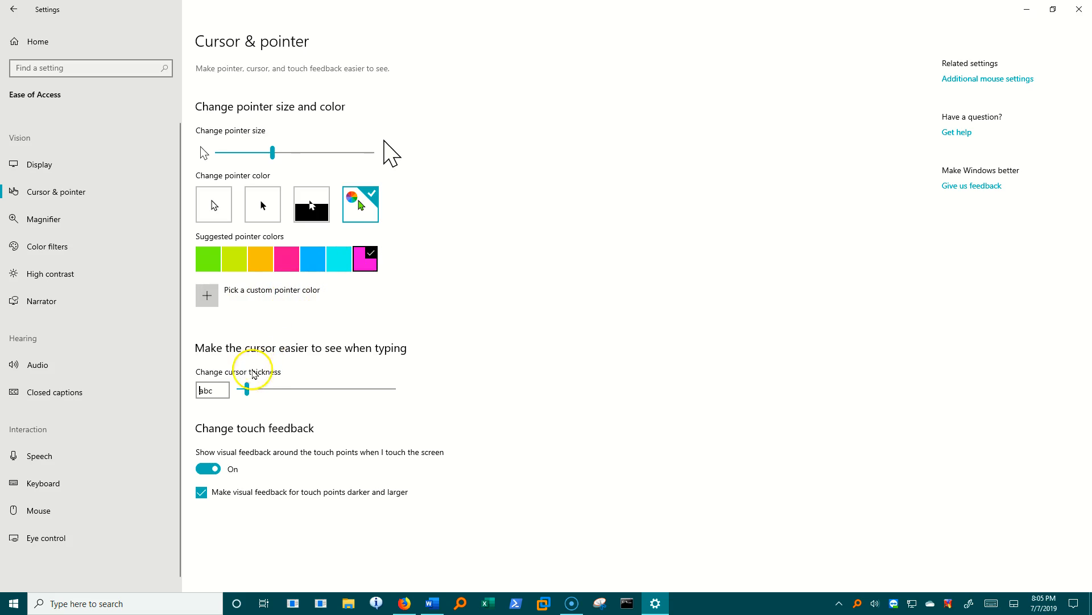
- Thicken the typing cursor and close the Settings window
{"action": "left_click_drag", "start_coordinate": [246, 389], "coordinate": [295, 390]}
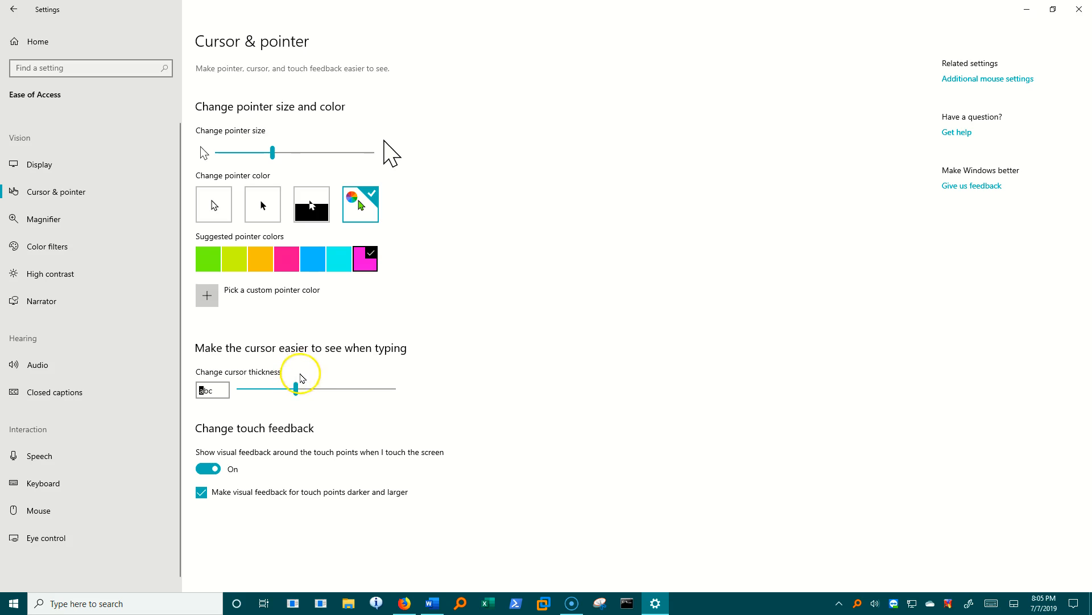
{"action": "left_click", "coordinate": [13, 10]}
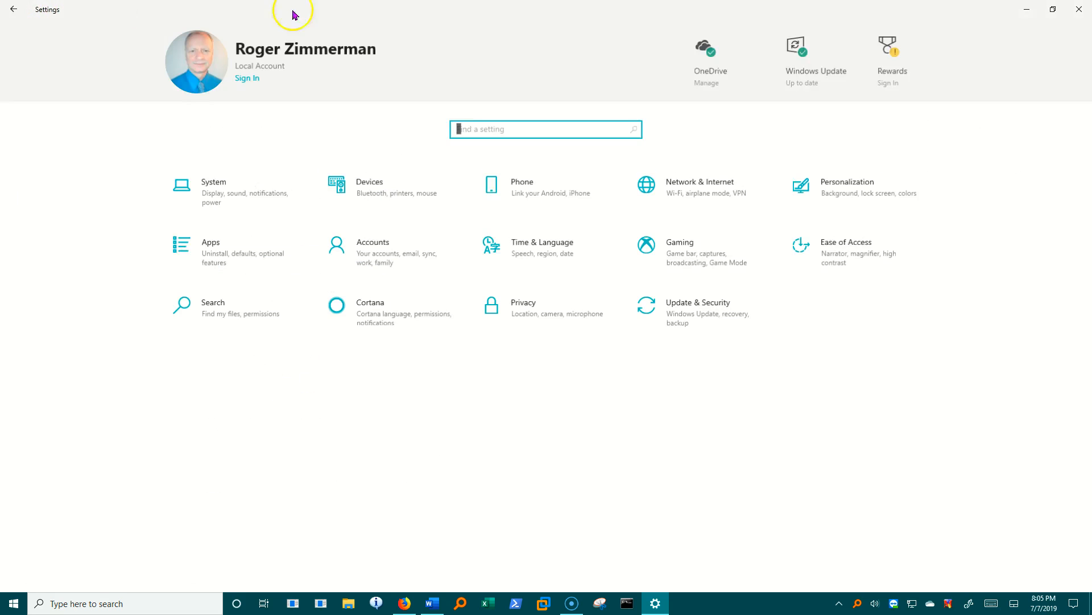
{"action": "left_click", "coordinate": [1080, 9]}
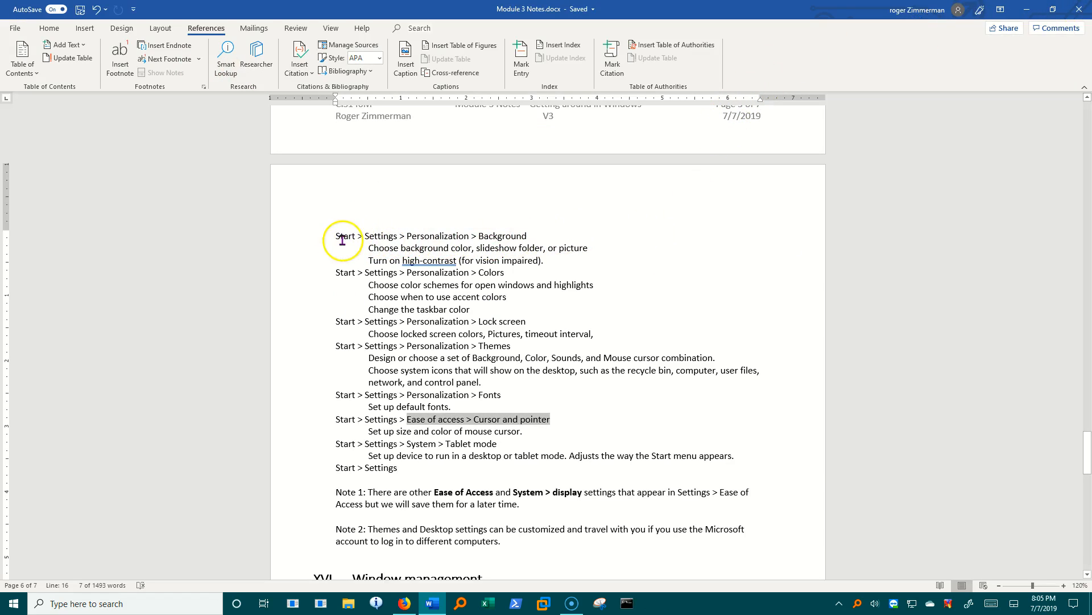
- Point out the notes' list of Settings paths from Personalization > Background through Cursor and pointer by selecting across its lines
{"action": "left_click_drag", "start_coordinate": [337, 236], "coordinate": [509, 436]}
{"action": "left_click", "coordinate": [682, 434]}
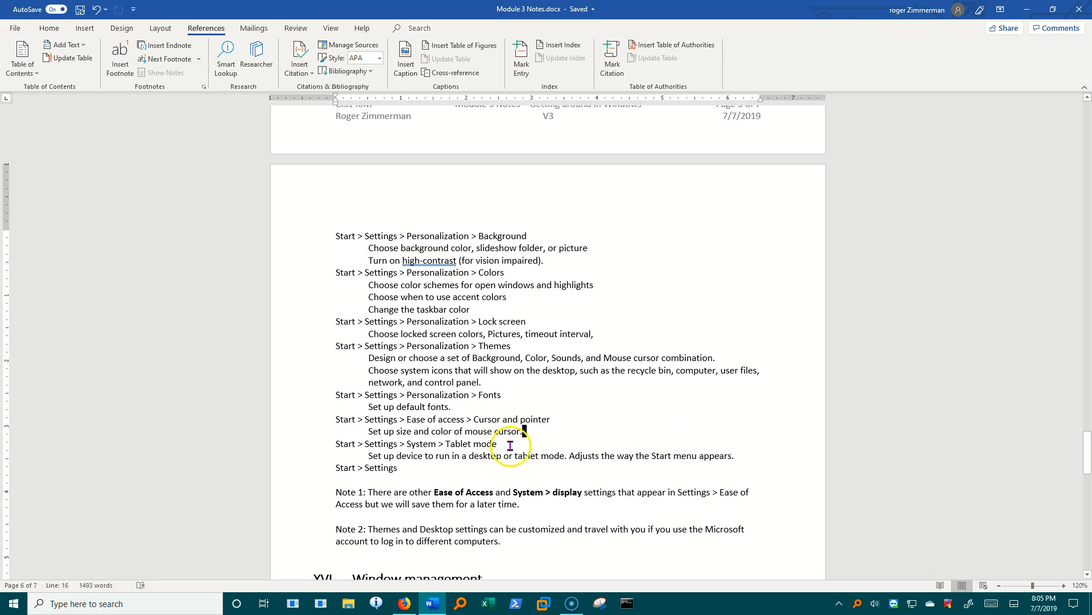
{"action": "left_click_drag", "start_coordinate": [526, 433], "coordinate": [308, 334]}
{"action": "left_click", "coordinate": [544, 419]}
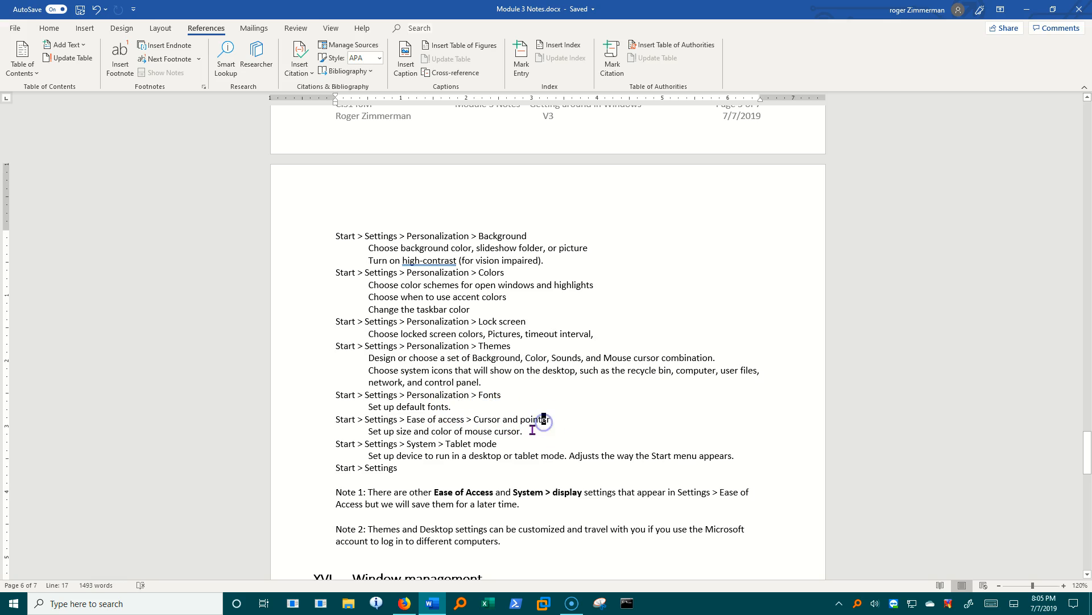
- Highlight Note 1's mention of other Ease of Access and System > display settings, and open the System Display page in Settings
{"action": "scroll", "coordinate": [576, 328], "scroll_direction": "down", "scroll_amount": 3}
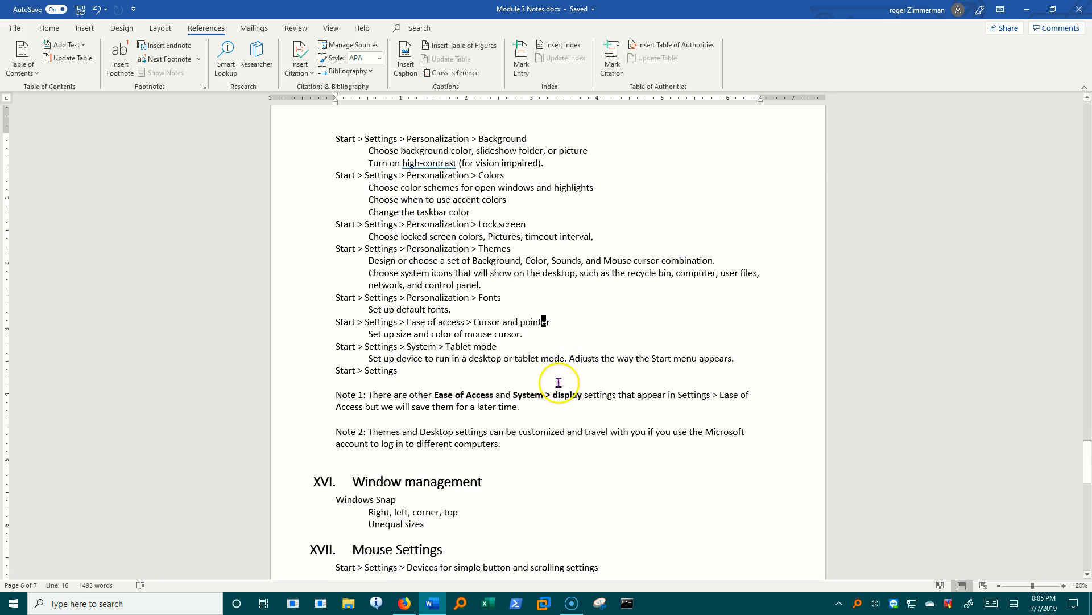
{"action": "left_click_drag", "start_coordinate": [421, 394], "coordinate": [609, 397]}
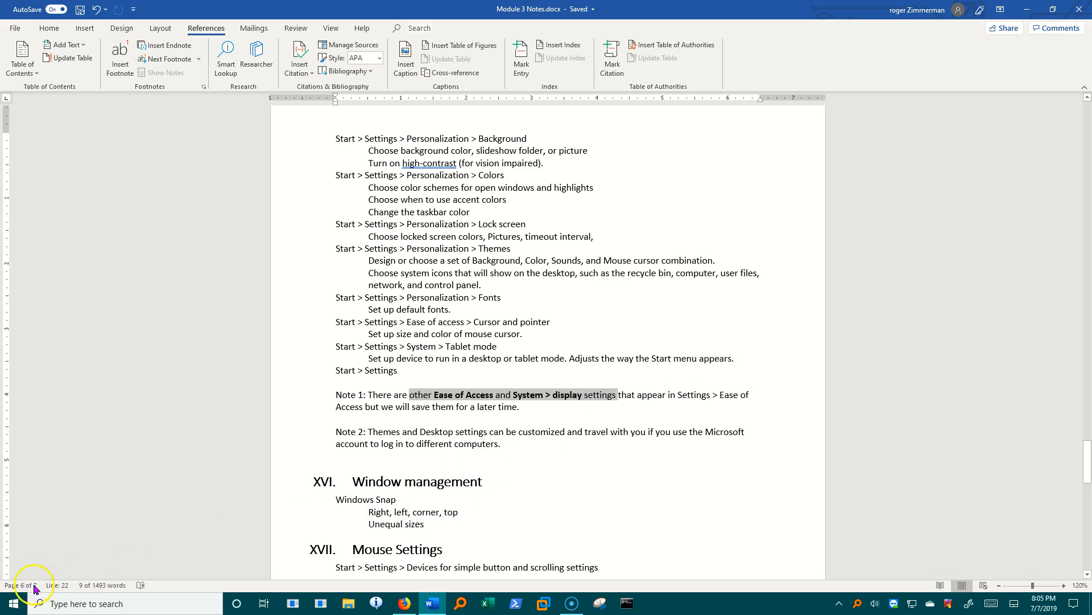
{"action": "left_click", "coordinate": [15, 594]}
{"action": "left_click", "coordinate": [15, 550]}
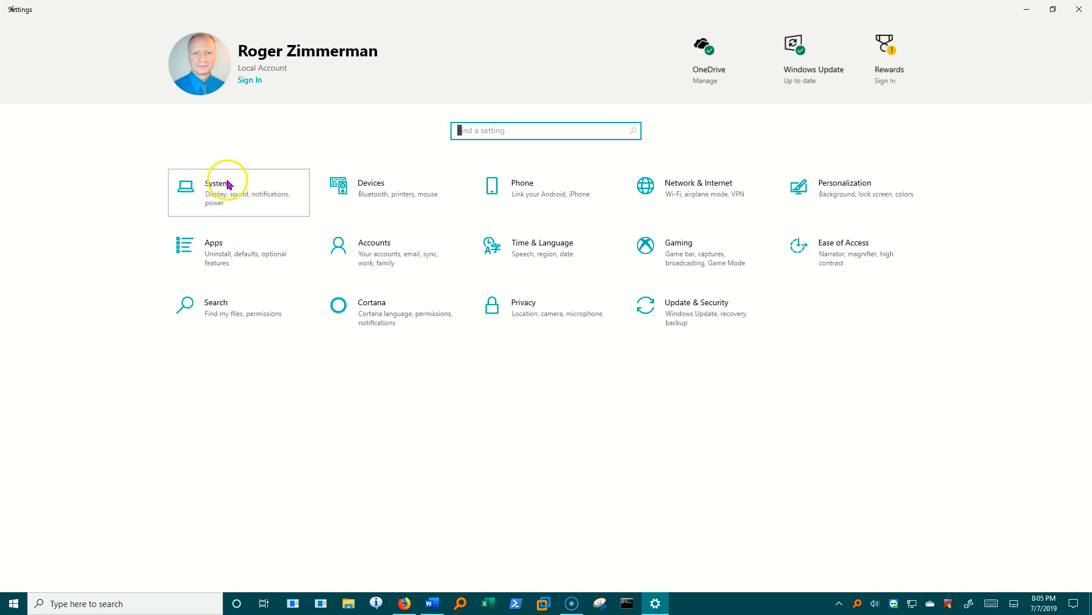
{"action": "left_click", "coordinate": [228, 185]}
{"action": "left_click", "coordinate": [44, 130]}
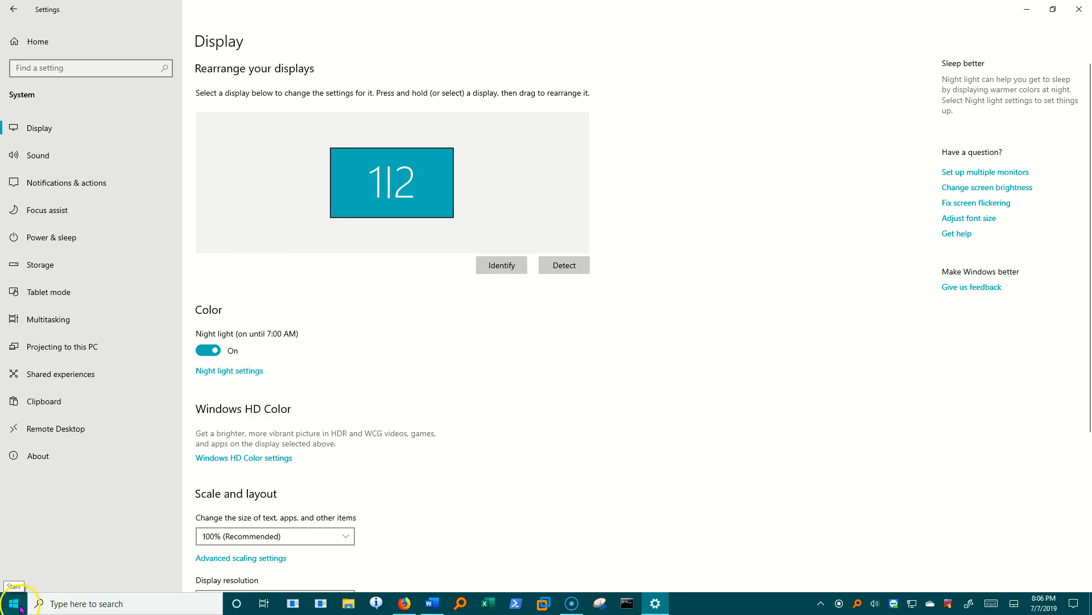
- Switch to the Word notes and highlight Note 2's text "customized and travel with you if you use the Microsoft account"
{"action": "left_click", "coordinate": [428, 605]}
{"action": "left_click", "coordinate": [516, 434]}
{"action": "left_click_drag", "start_coordinate": [517, 434], "coordinate": [537, 432]}
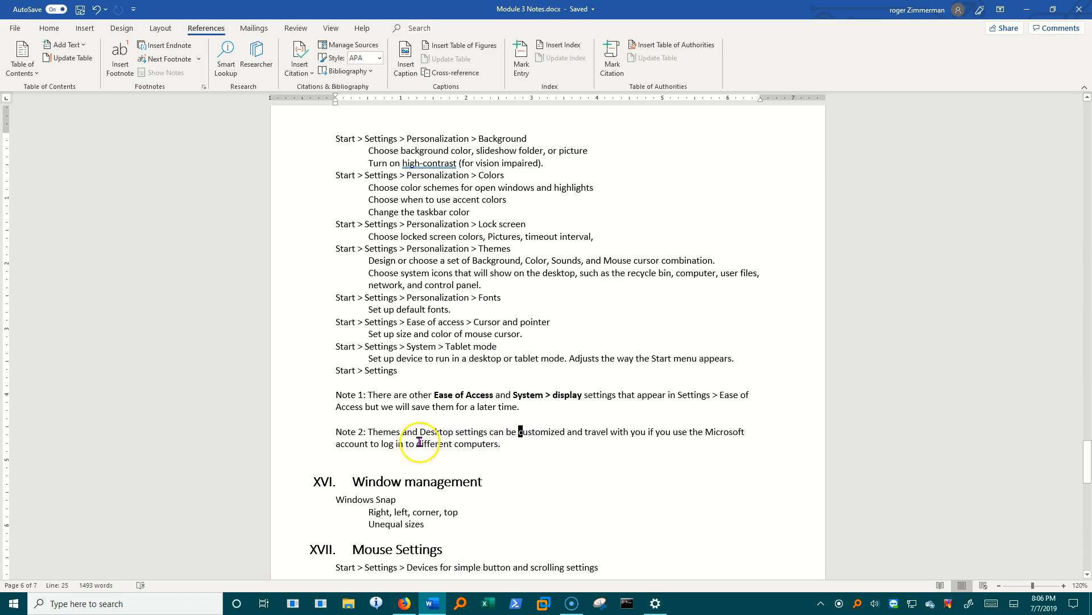
{"action": "left_click_drag", "start_coordinate": [370, 443], "coordinate": [557, 436]}
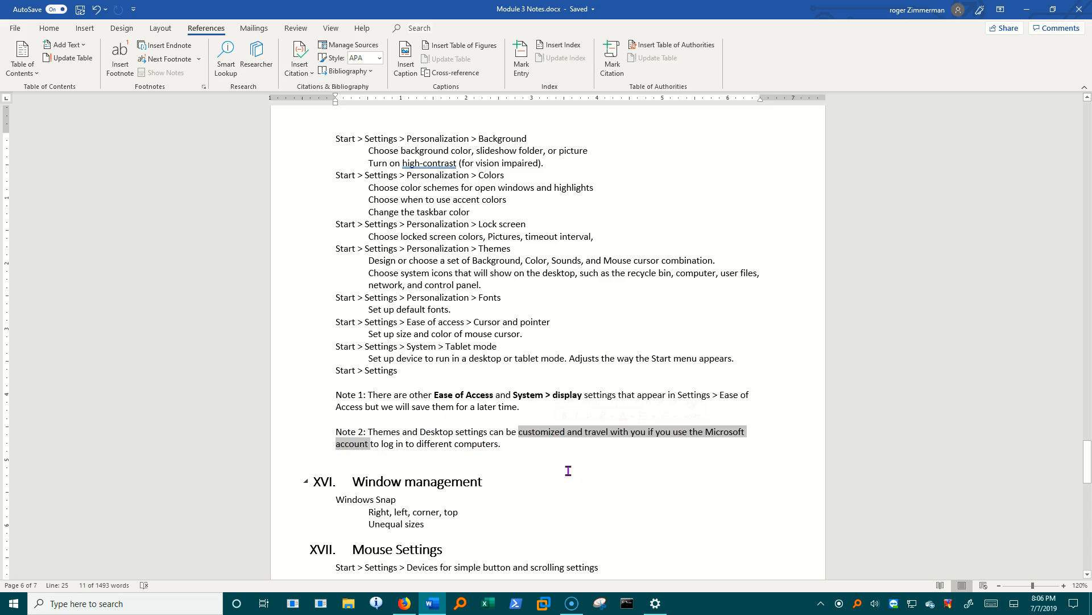
- Open the Start menu
{"action": "left_click", "coordinate": [16, 604]}
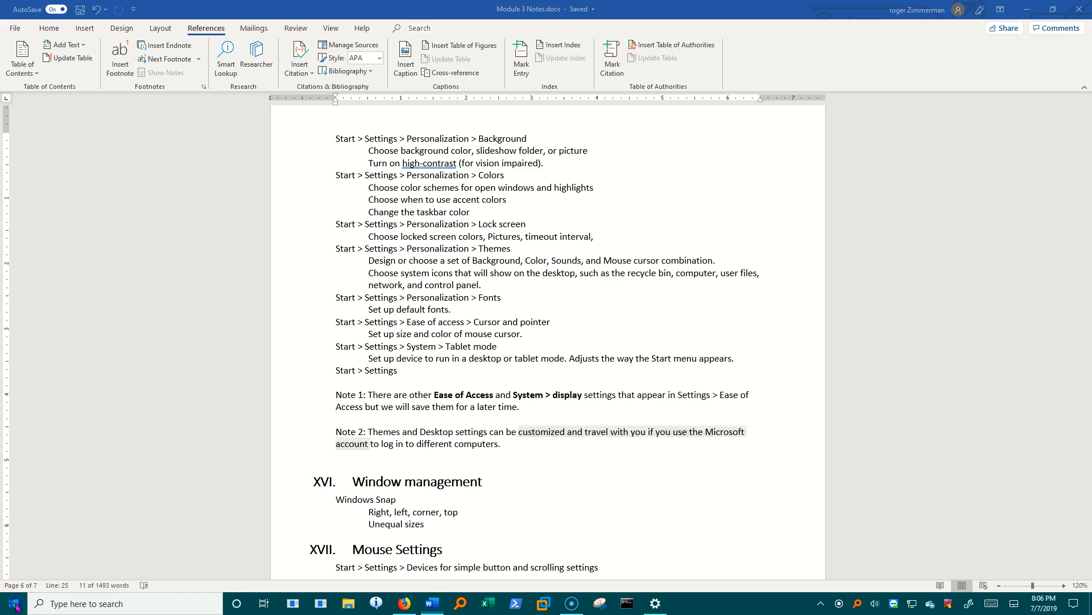